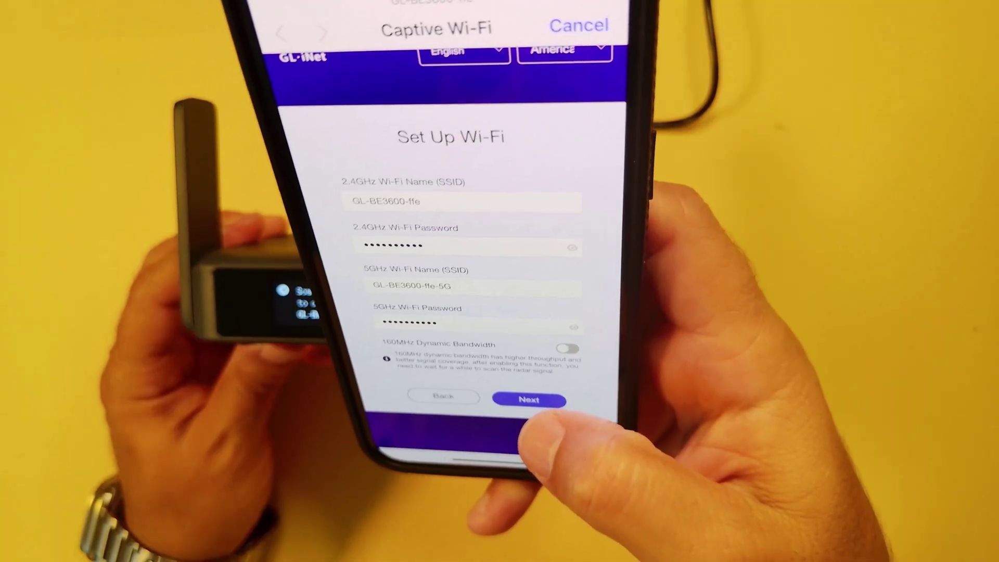
Submit the new SSID and password on the Set Up Wi-Fi page with Next.
left_click(529, 398)
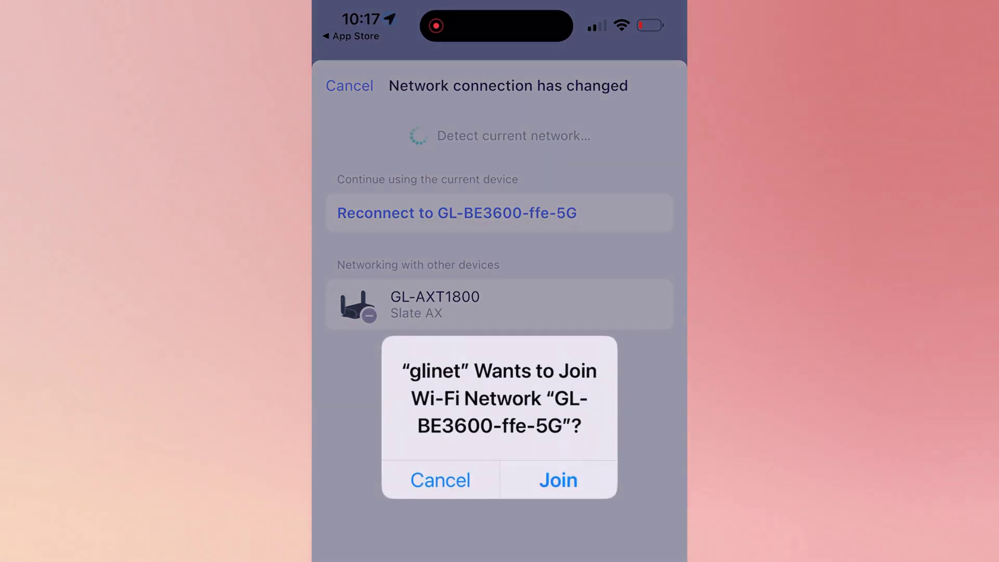
Rejoin the router's Wi-Fi and open the Repeater form for joining another network.
left_click(545, 480)
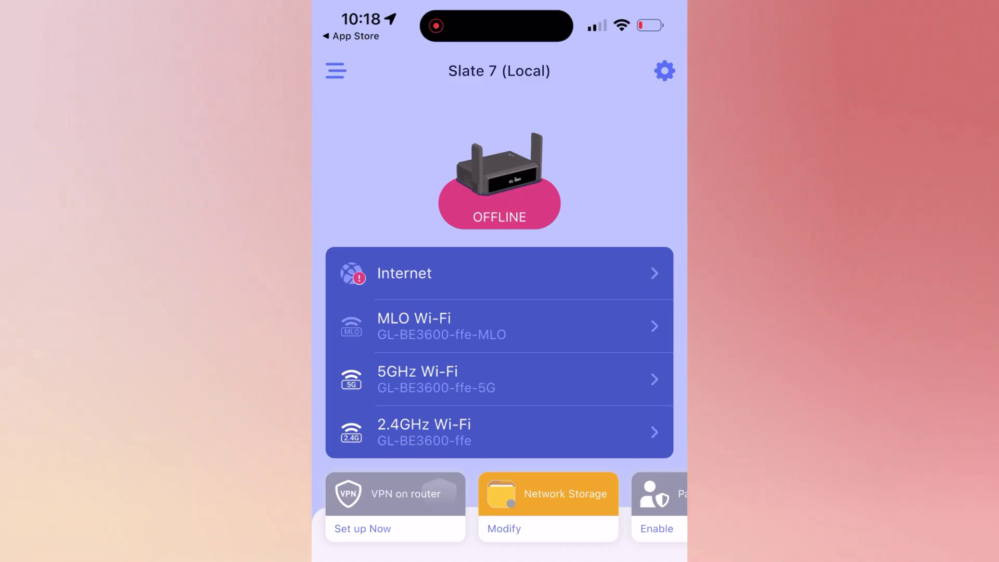
left_click(405, 274)
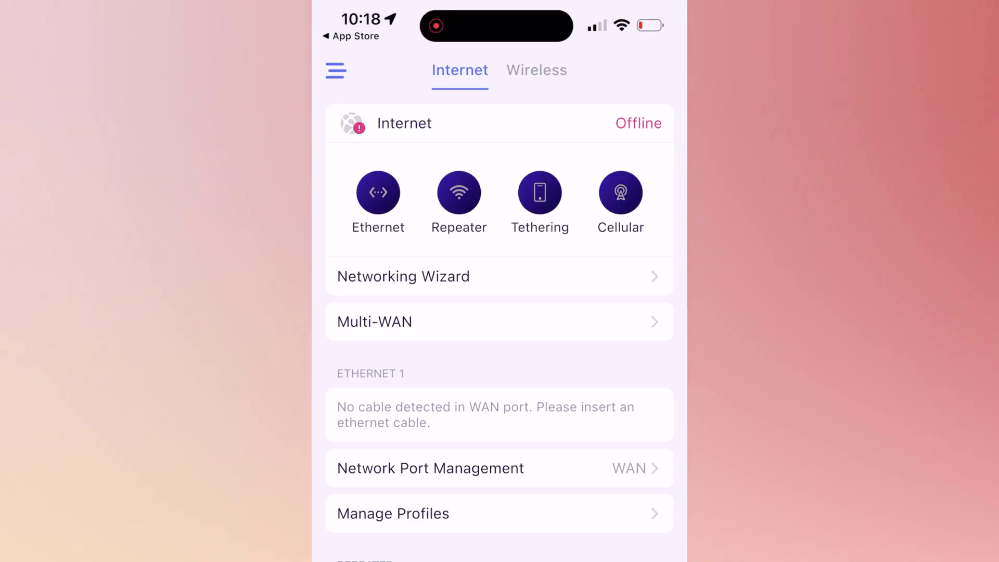
scroll(500, 323, "down", 3)
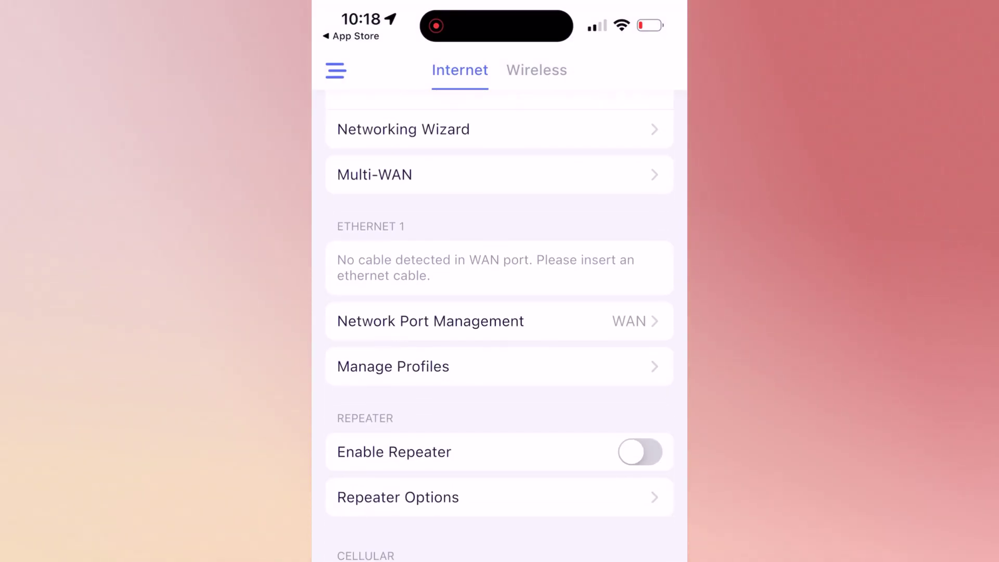
left_click(398, 497)
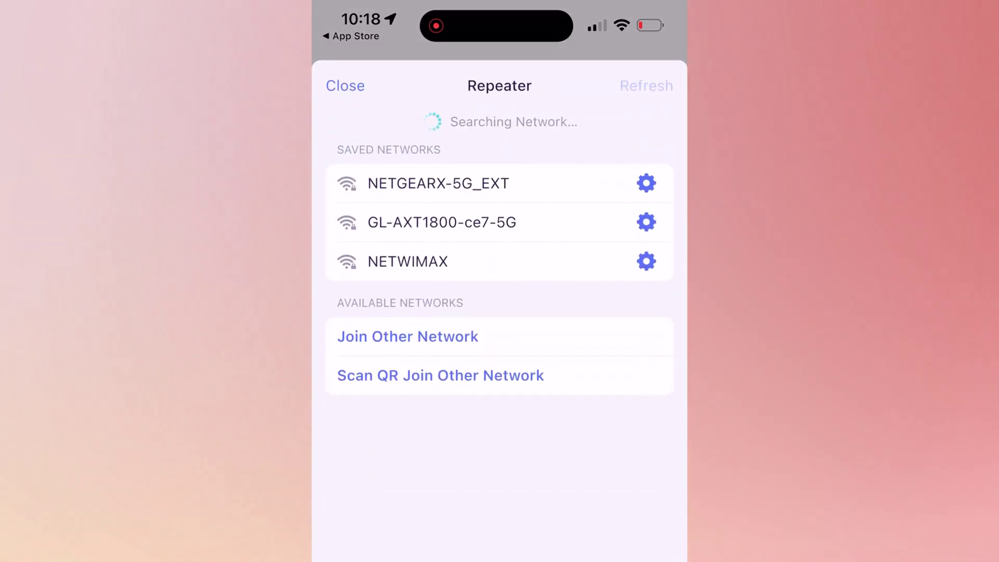
left_click(408, 337)
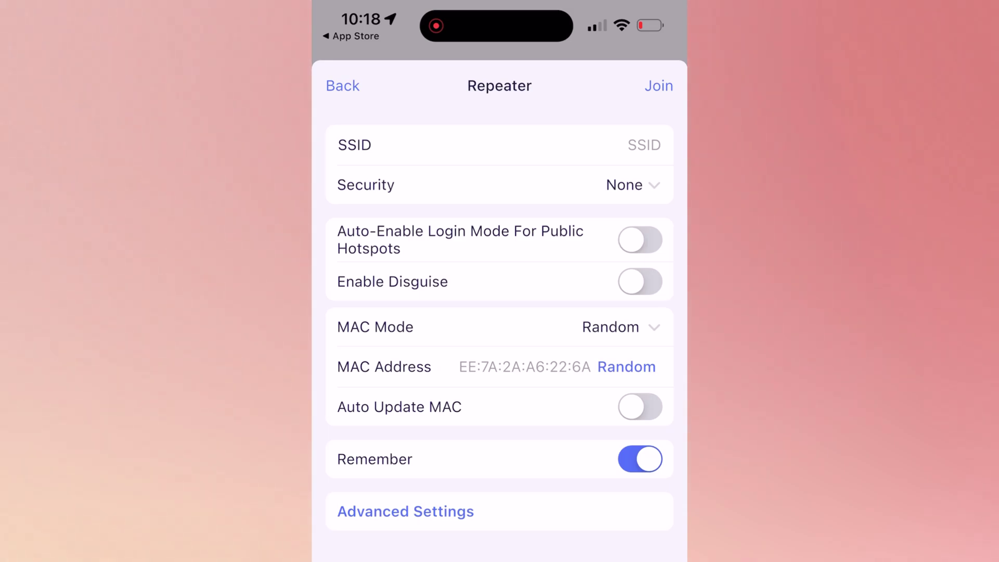
Start entering a network name, then return to the network list to choose NETWIMAX.
left_click(628, 144)
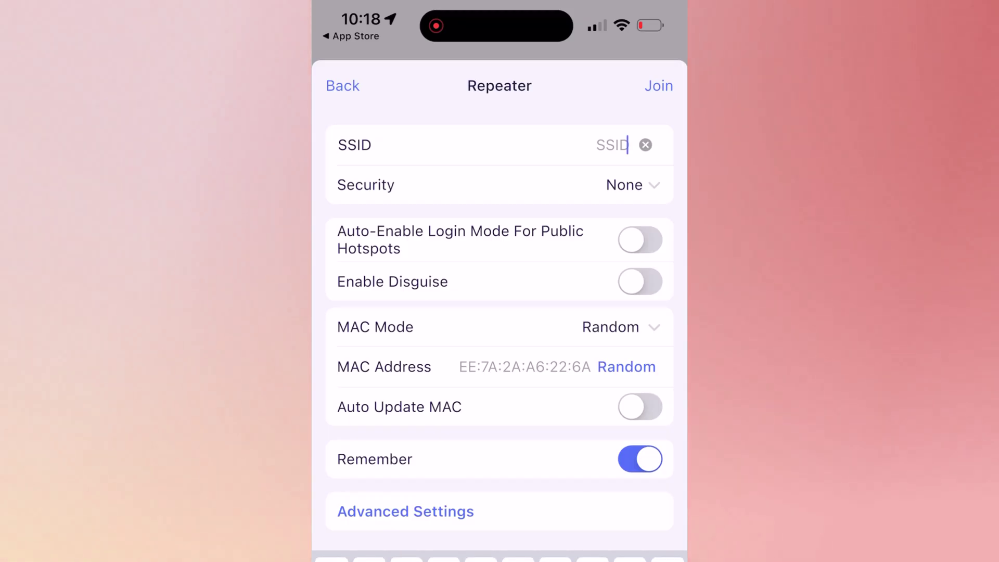
left_click(342, 85)
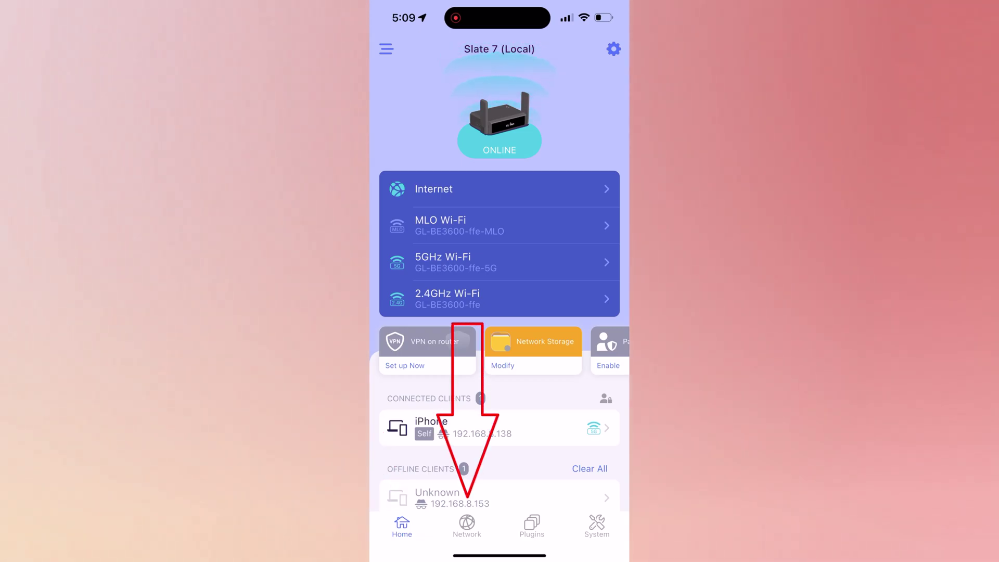
Open the Network tab and scroll through its Wireless settings.
left_click(467, 525)
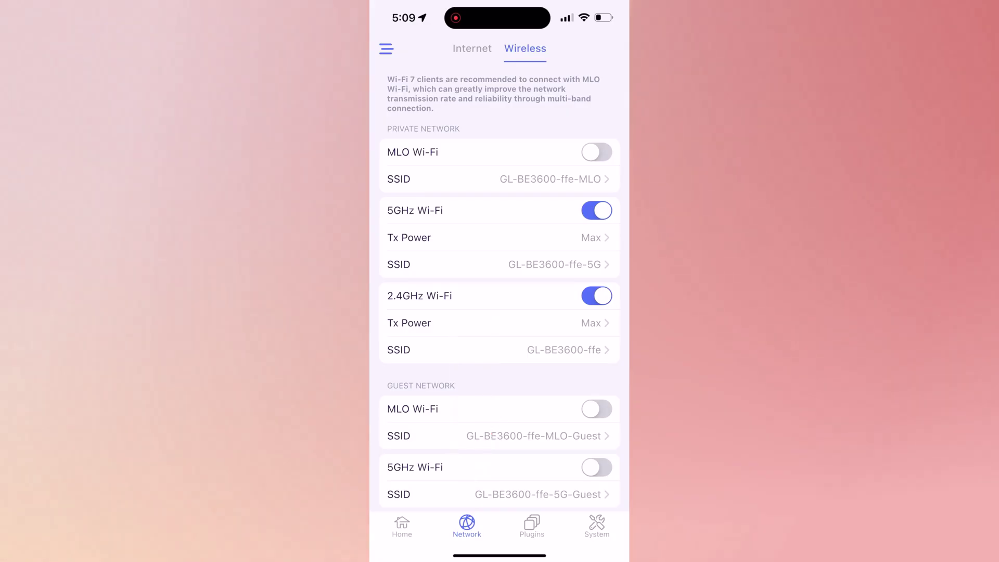
scroll(500, 276, "down", 2)
scroll(499, 281, "up", 2)
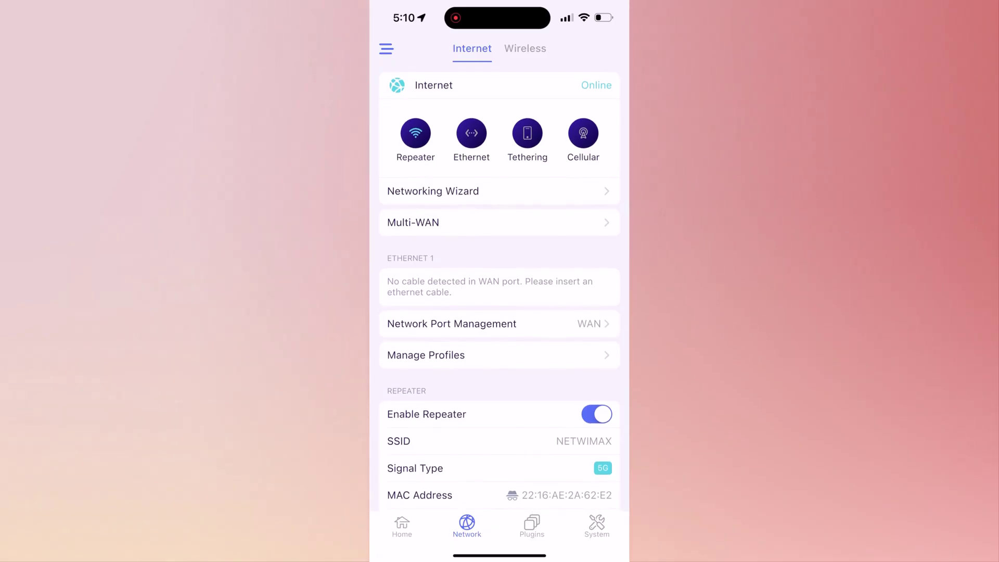
scroll(500, 286, "down", 2)
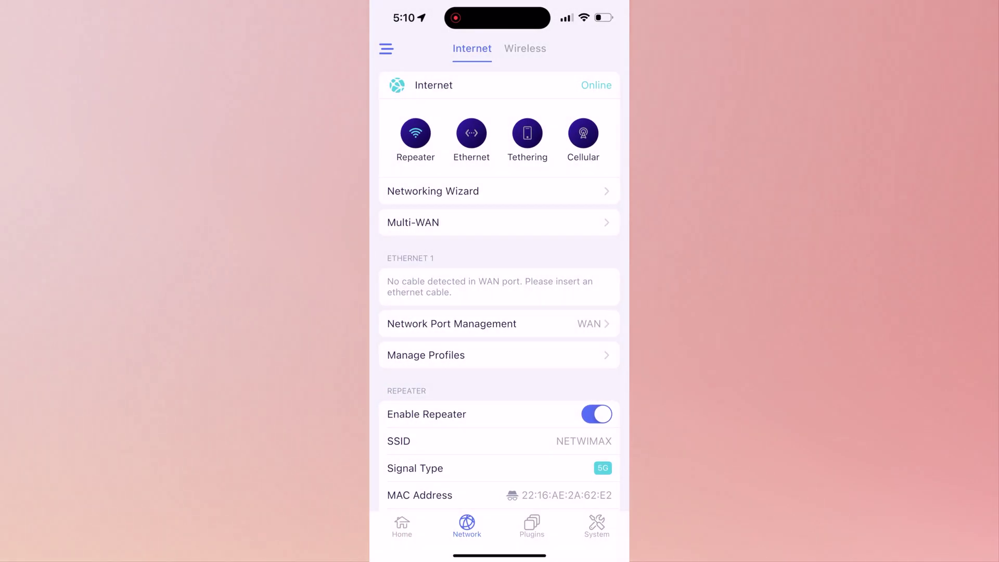
scroll(499, 281, "down", 1)
scroll(499, 281, "down", 3)
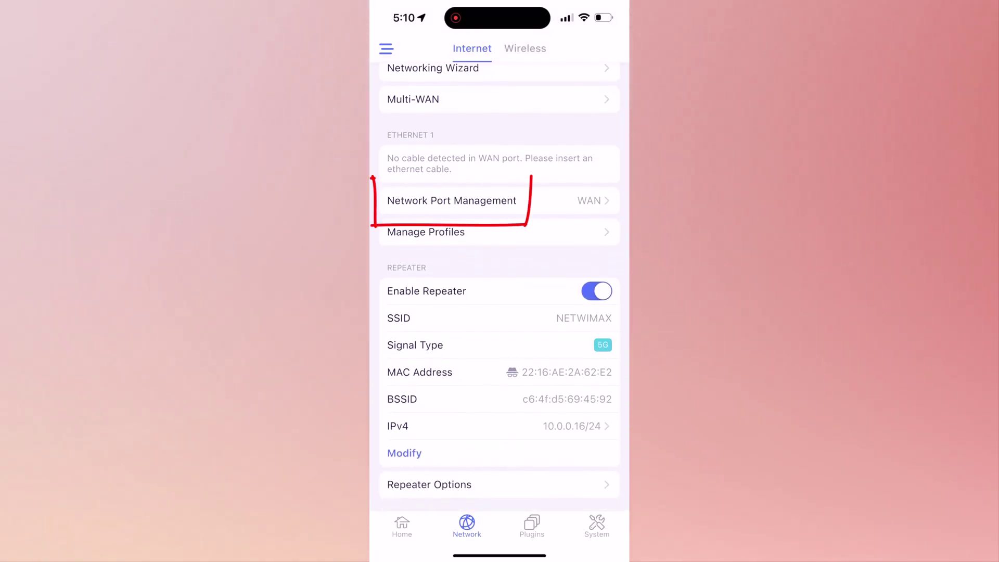
left_click(451, 201)
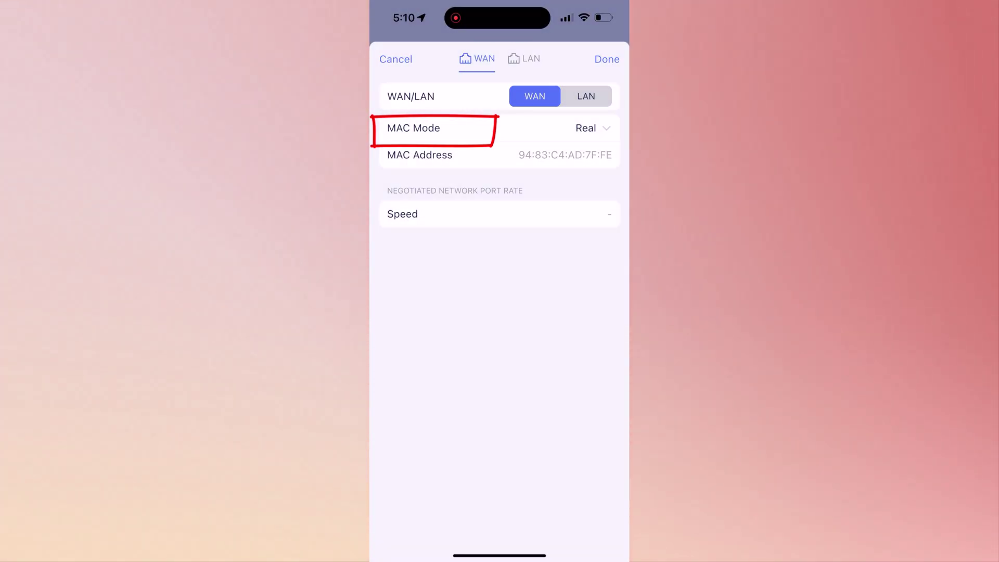
left_click(586, 97)
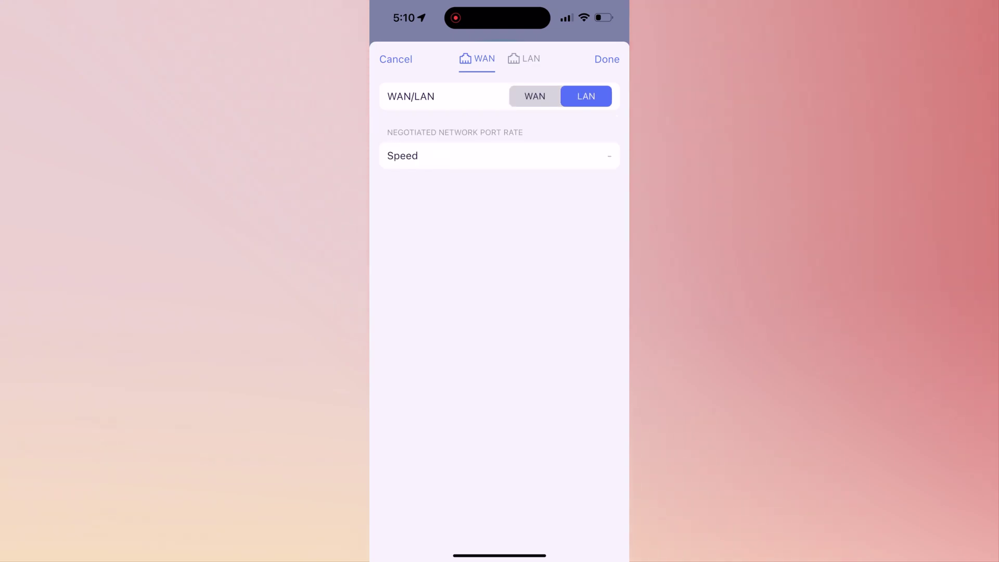
left_click(535, 97)
left_click(396, 59)
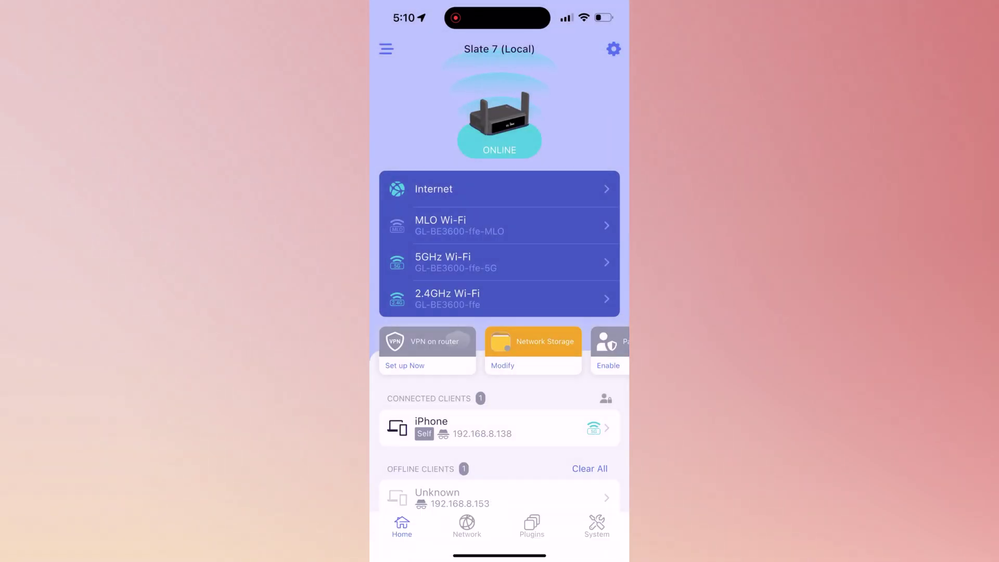
left_click(467, 526)
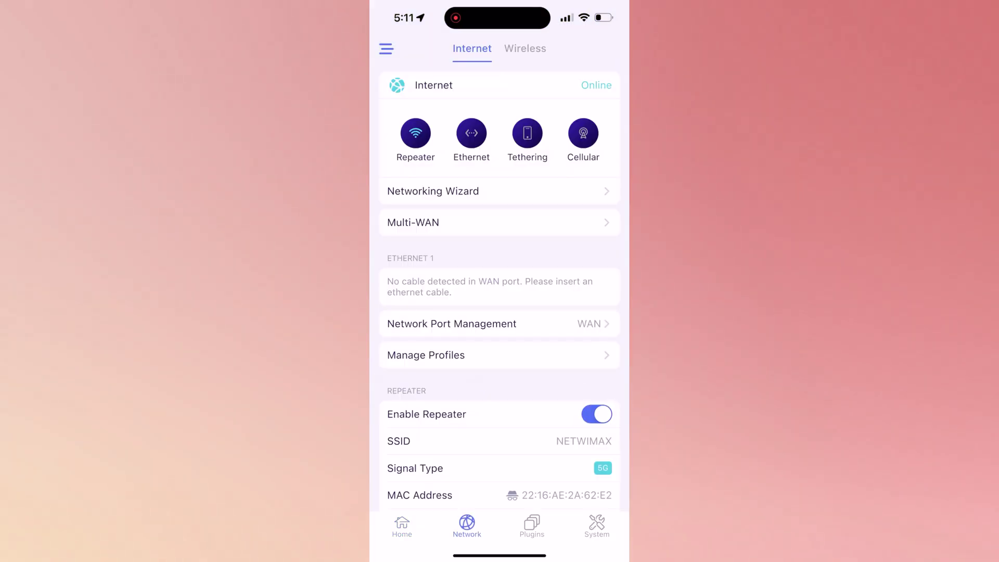
scroll(499, 287, "down", 5)
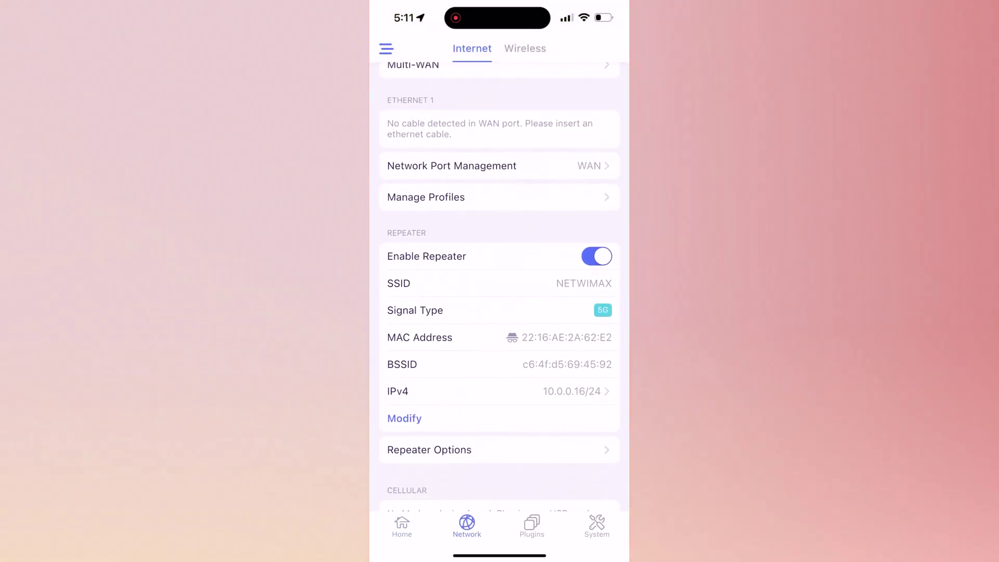
left_click(432, 164)
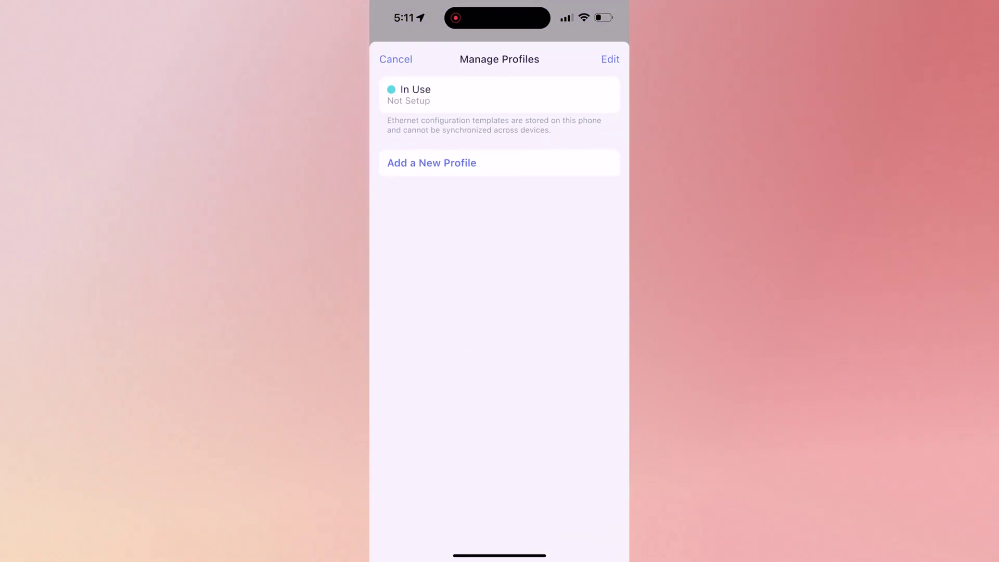
left_click(431, 163)
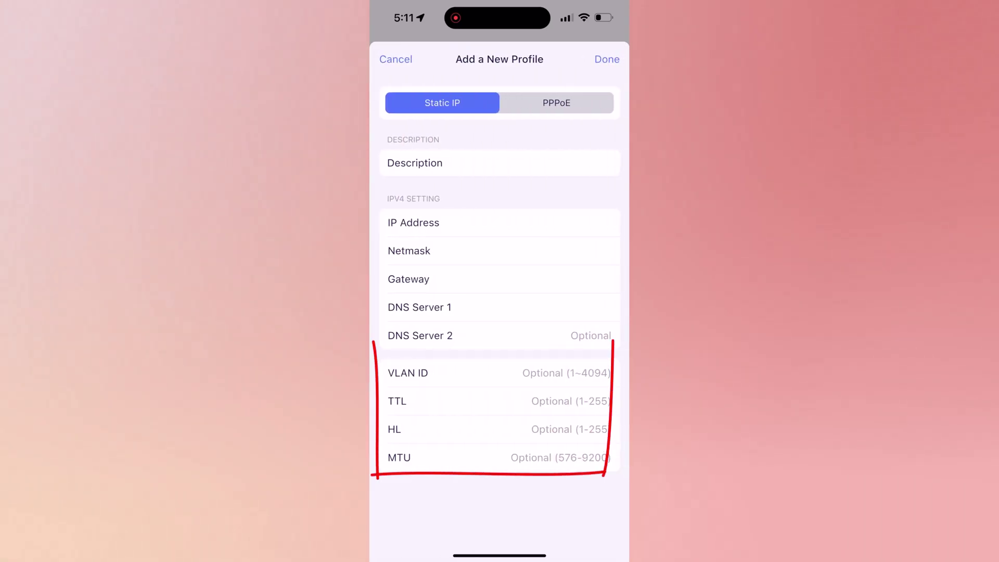
left_click(557, 103)
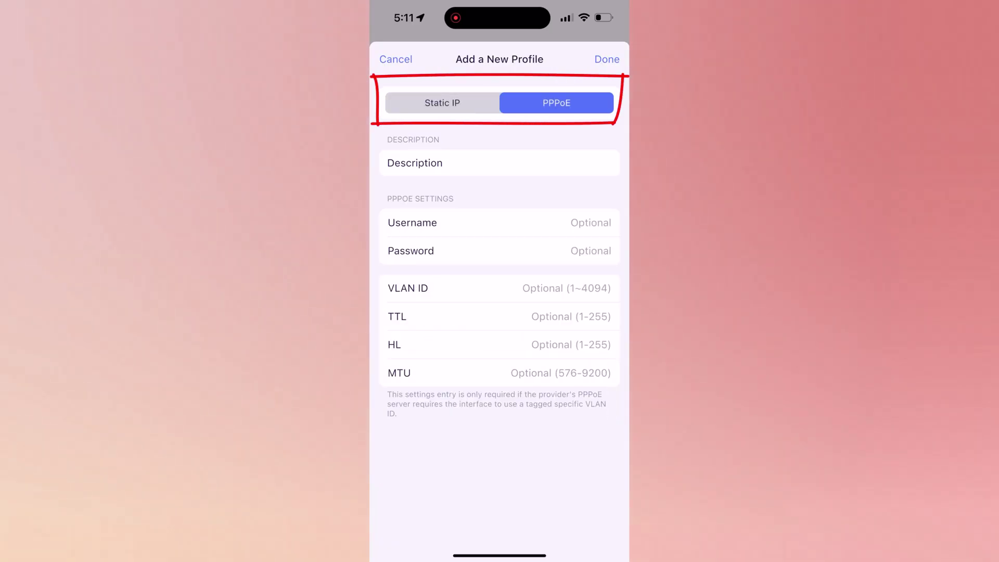
left_click(442, 103)
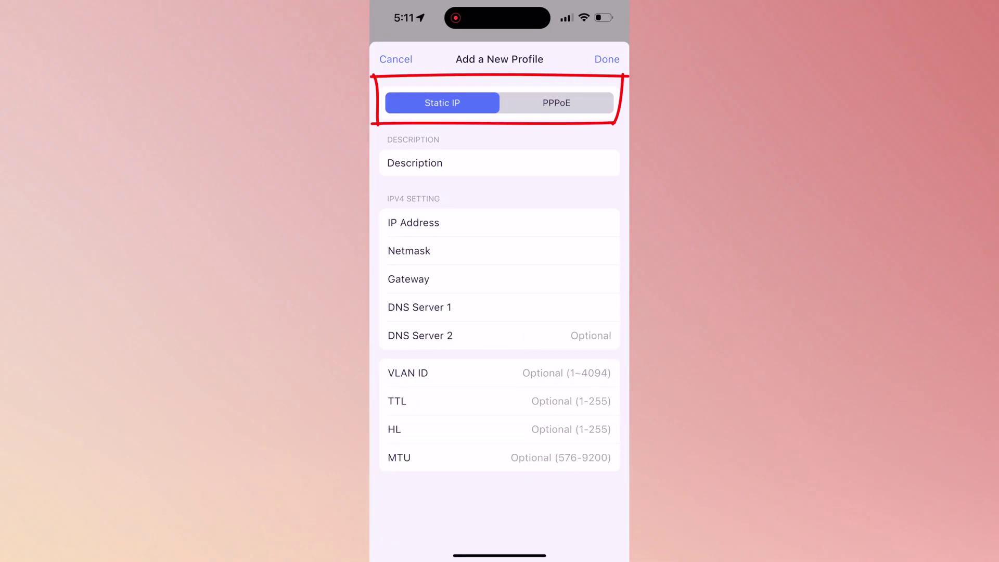
left_click(395, 59)
left_click(390, 59)
scroll(500, 281, "down", 2)
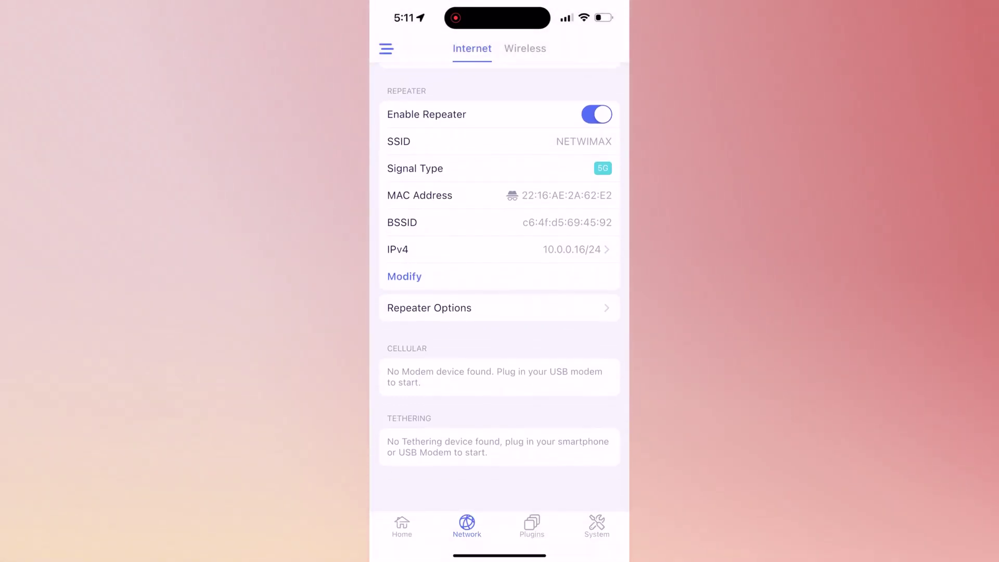
left_click(430, 343)
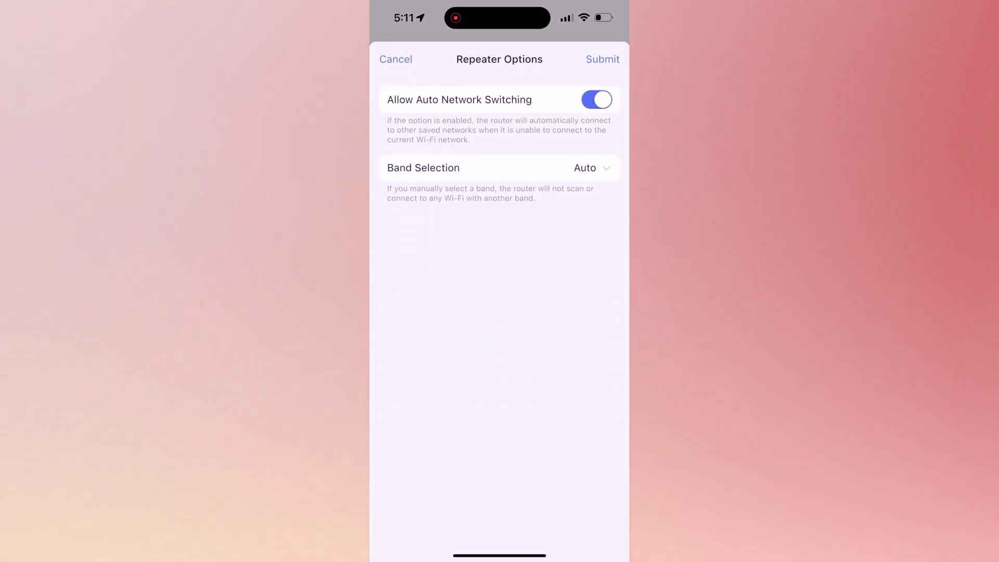
left_click(585, 168)
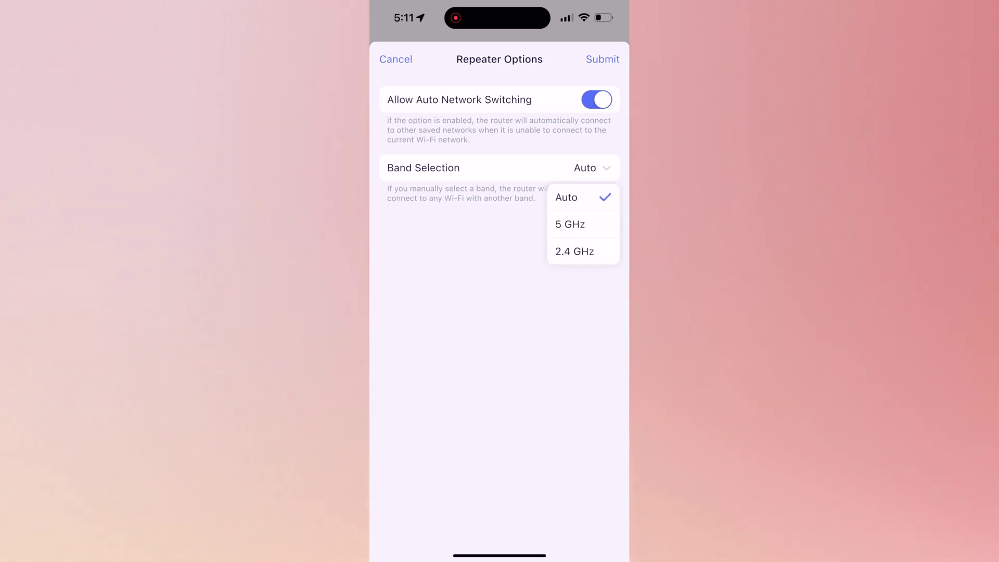
left_click(566, 198)
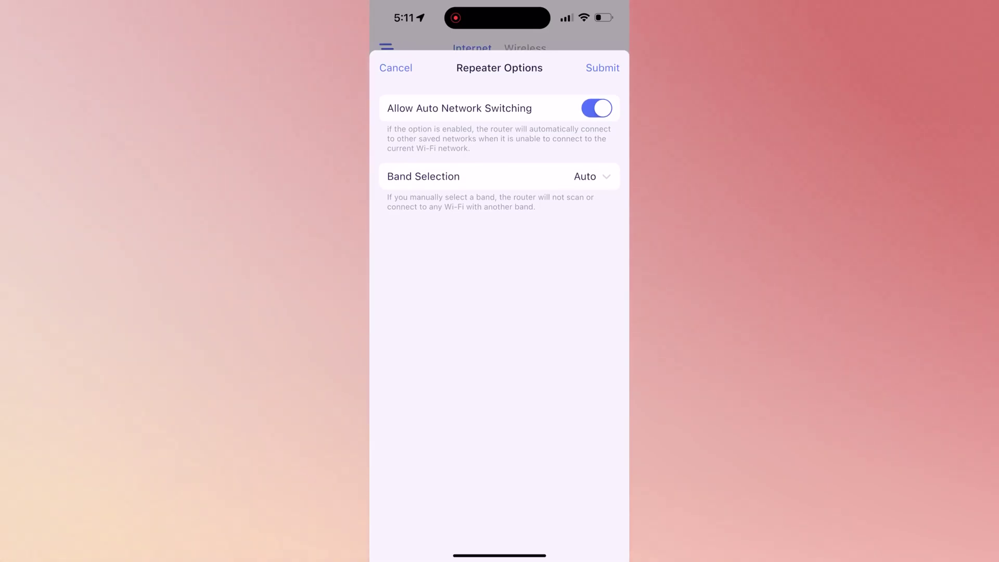
scroll(500, 281, "up", 5)
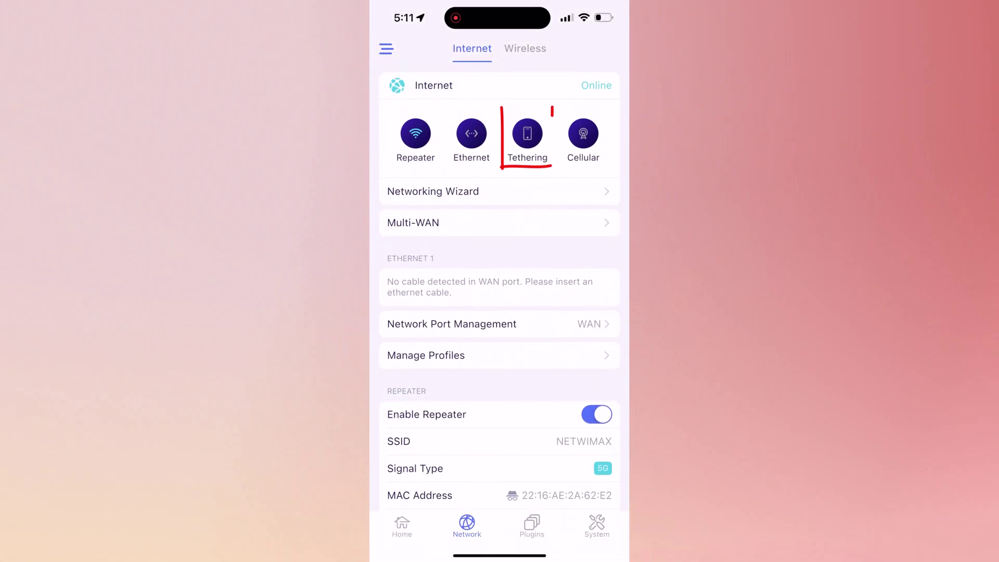
scroll(500, 281, "down", 5)
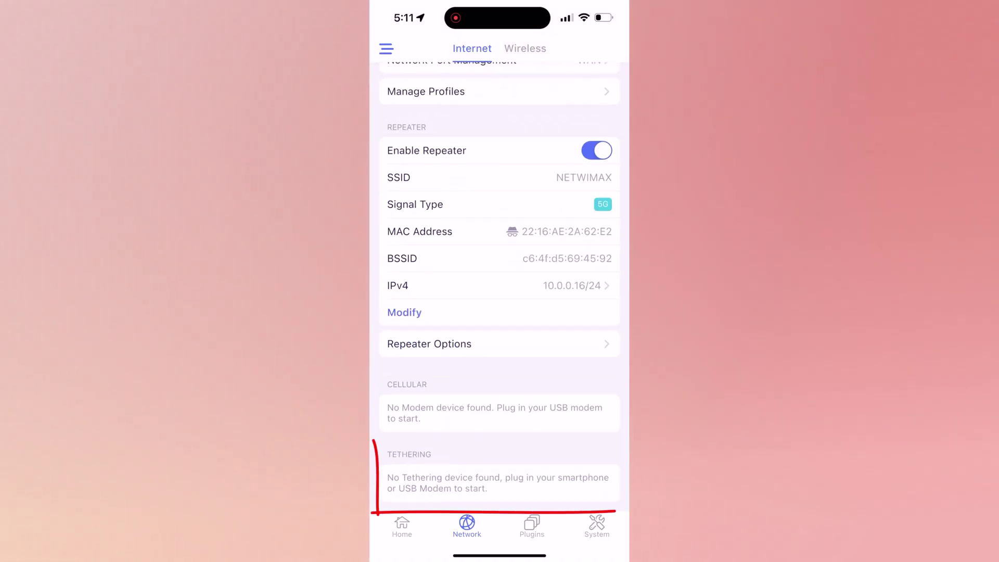
scroll(499, 281, "up", 5)
scroll(500, 281, "down", 5)
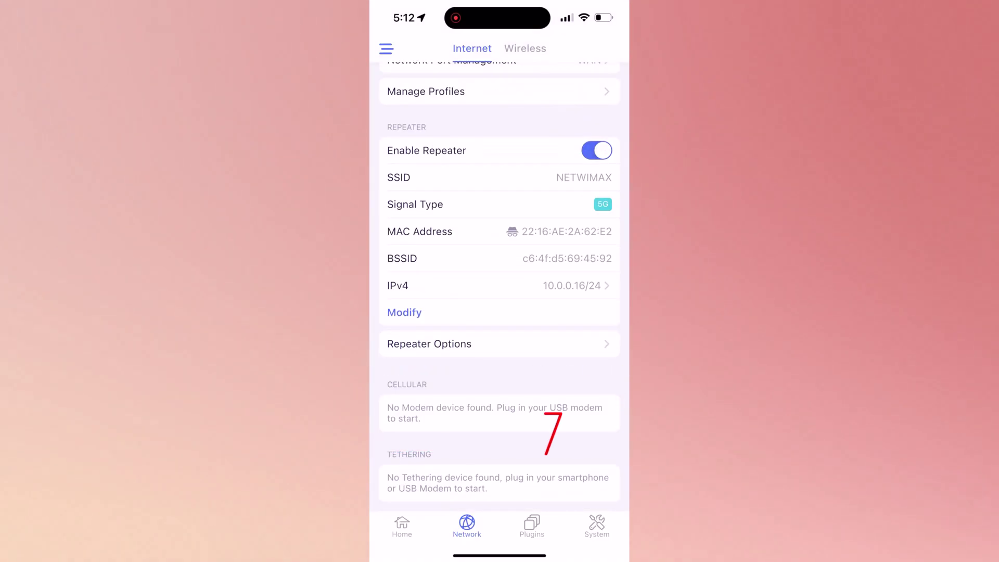
scroll(499, 281, "up", 2)
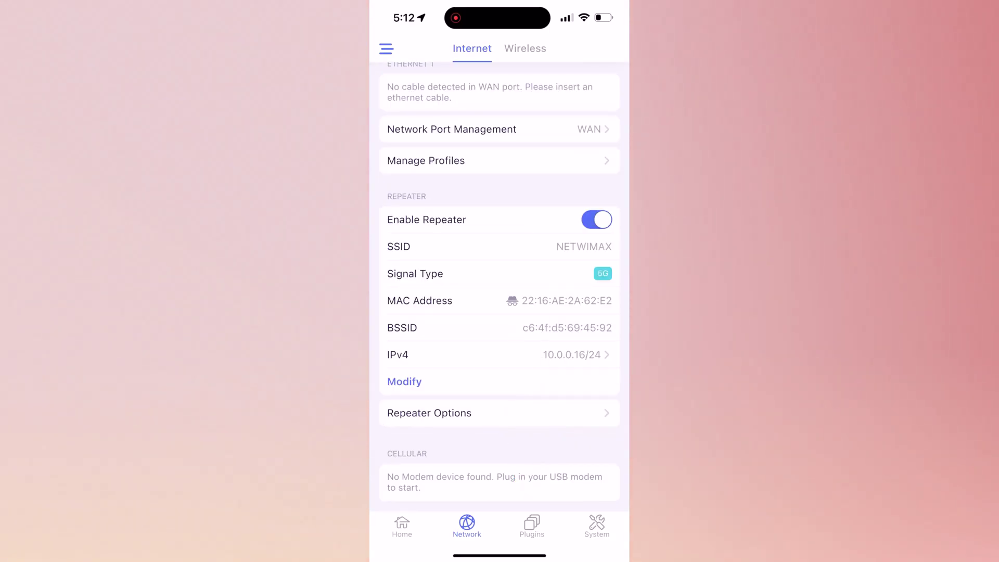
left_click(532, 526)
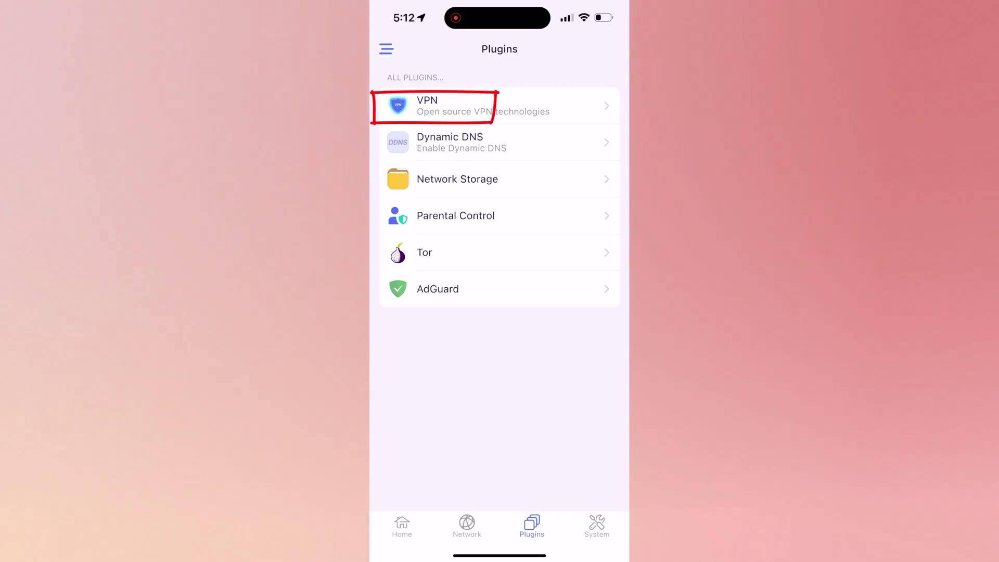
Look at the VPN plugin's Dynamic DNS settings, then go back to the plugins list.
left_click(468, 106)
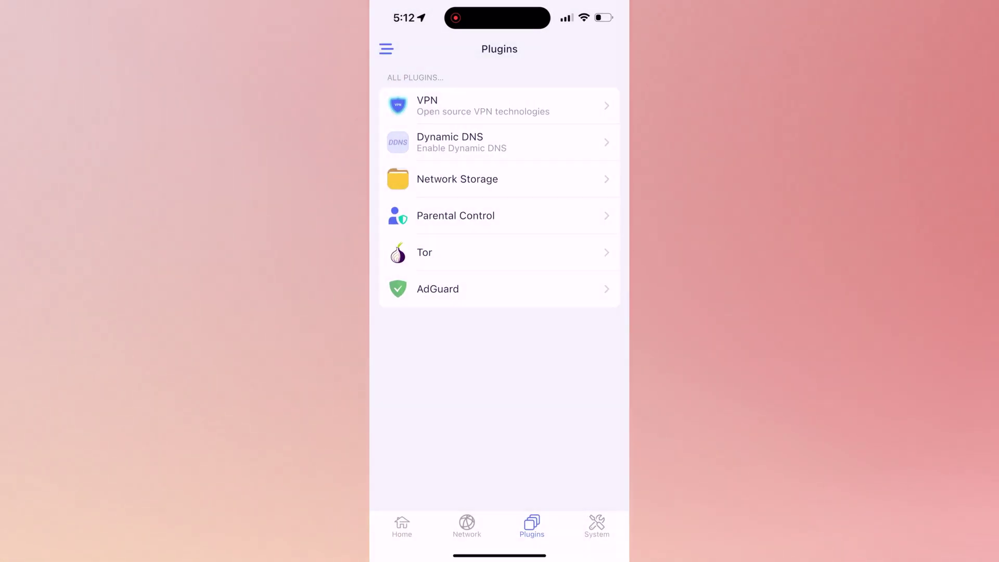
left_click(451, 142)
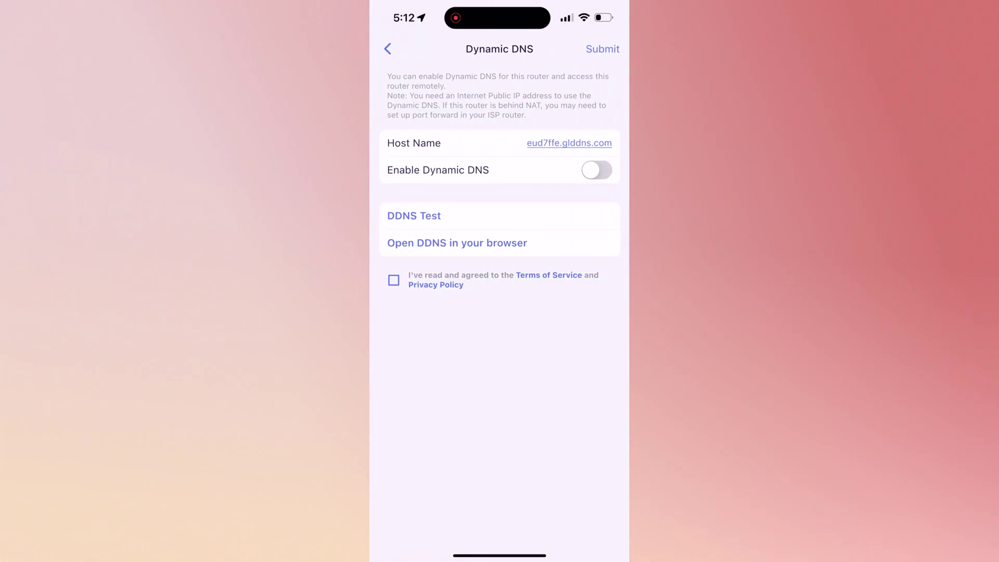
left_click(388, 49)
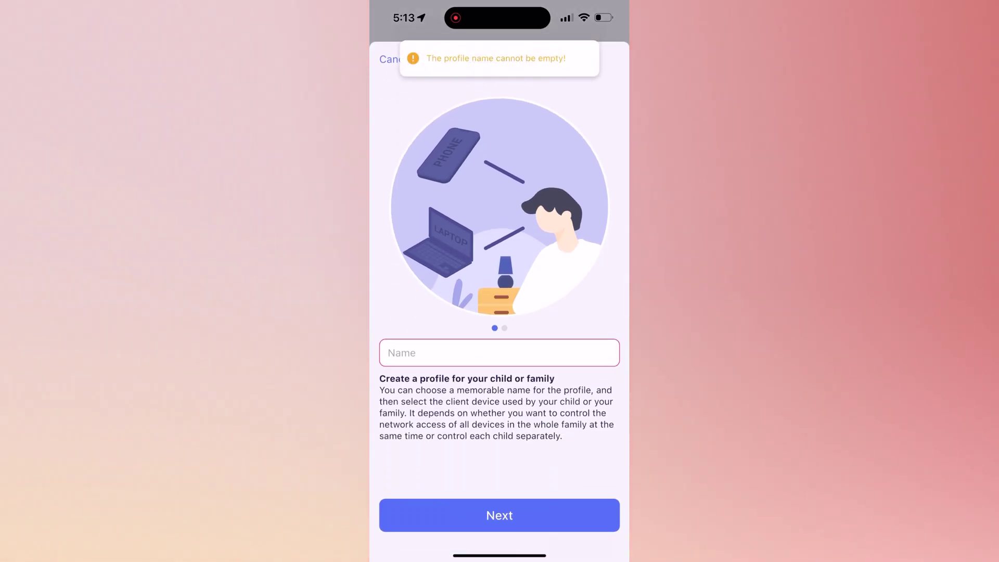
Name the profile TEST, add the iPhone, and keep Block Internet Access as its restriction.
left_click(388, 353)
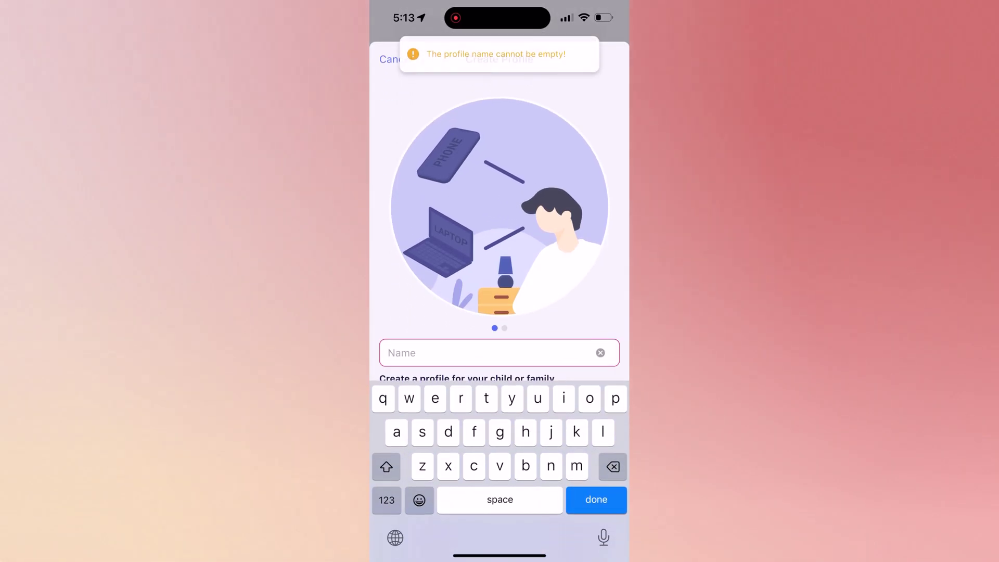
type("TEST")
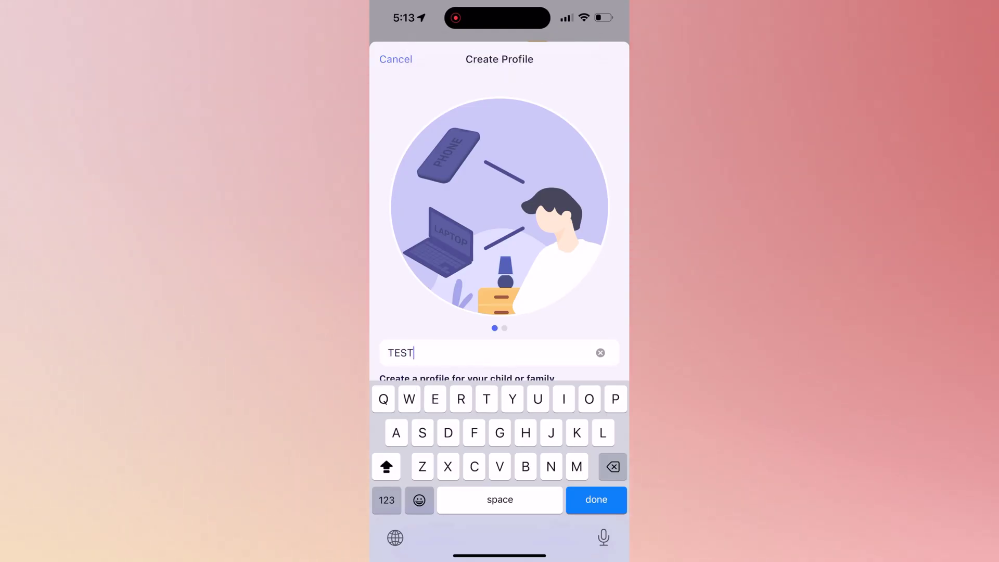
key("Return")
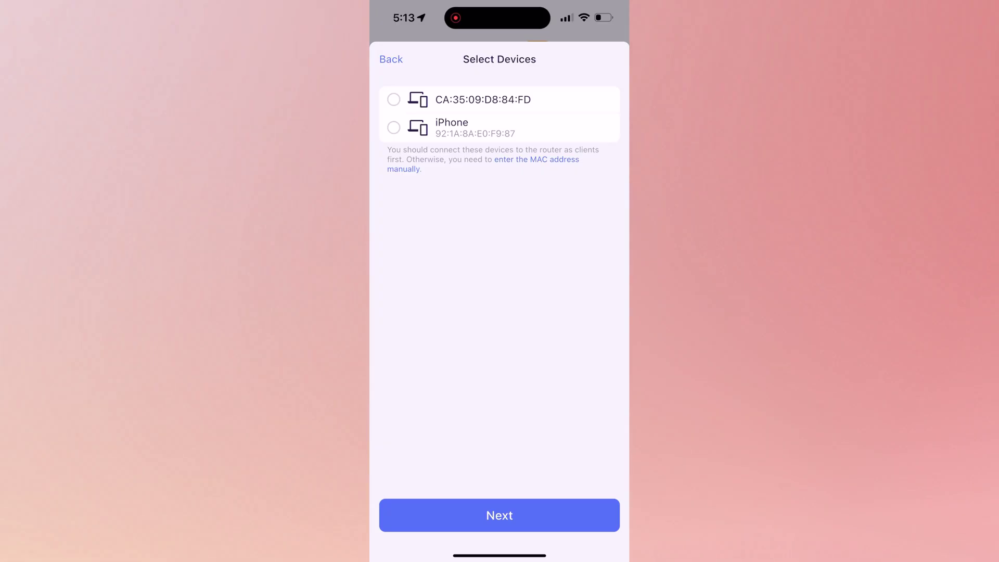
left_click(394, 128)
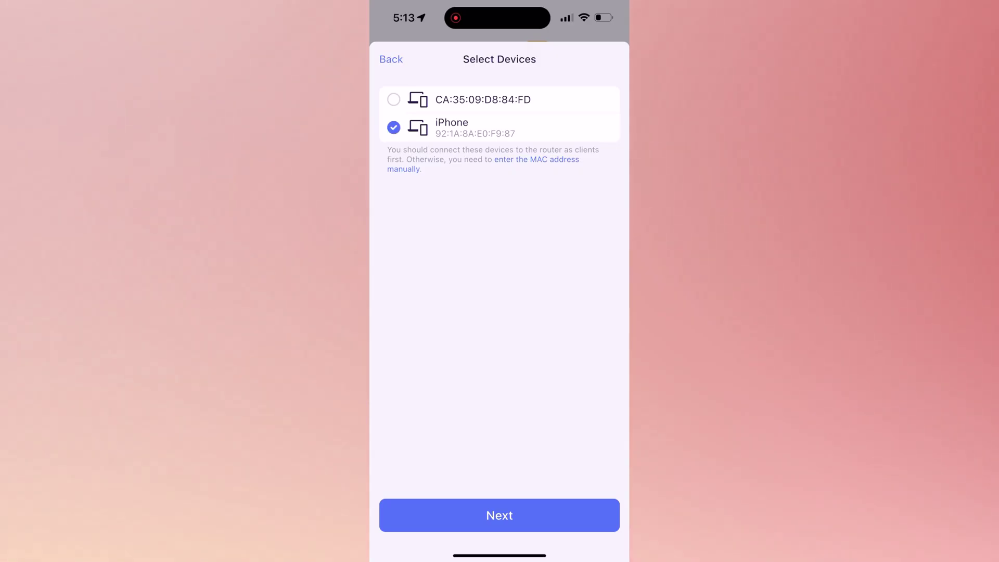
left_click(499, 515)
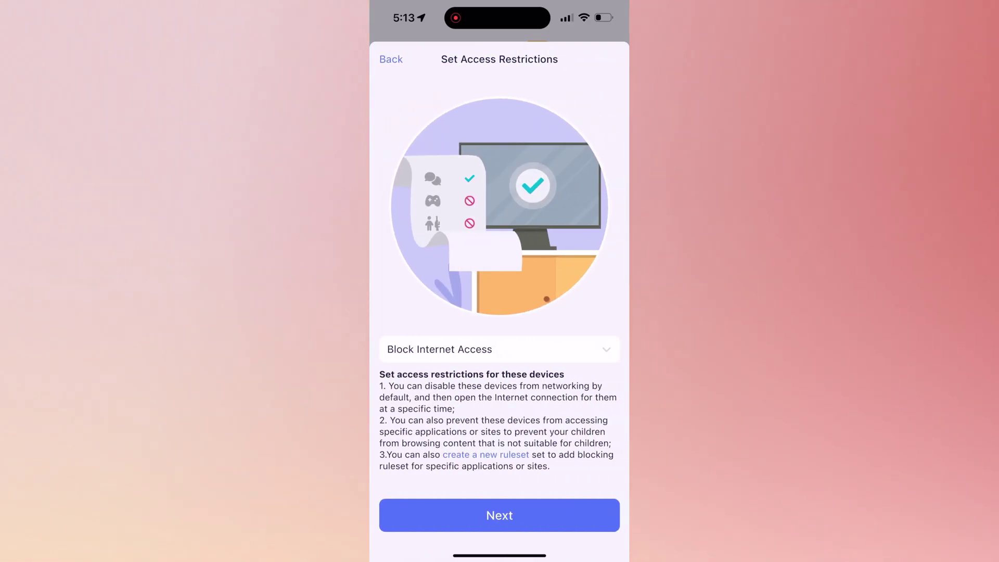
left_click(499, 516)
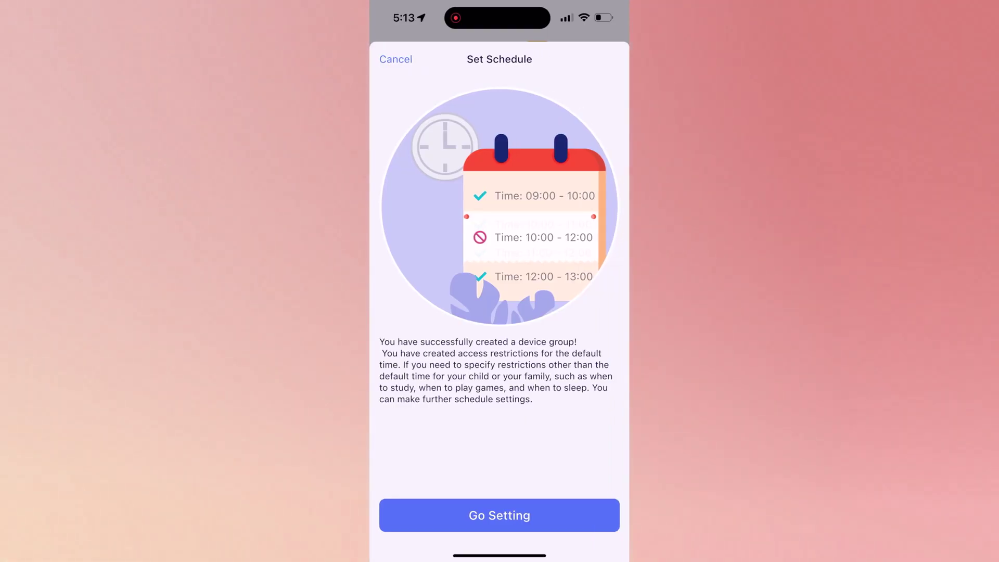
Set the TEST profile's schedule default rule to Block Internet Access, then return to Plugins.
left_click(395, 59)
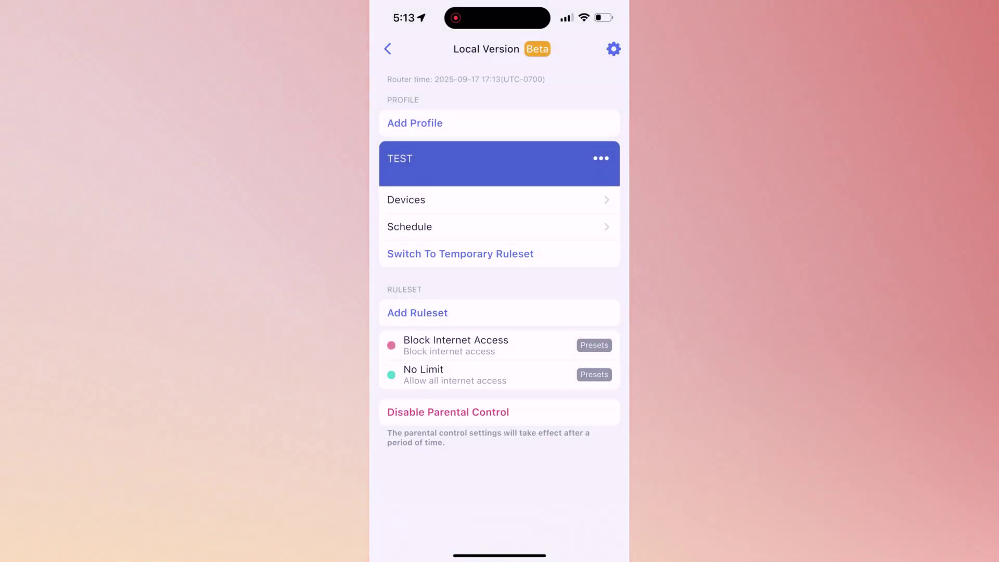
left_click(601, 159)
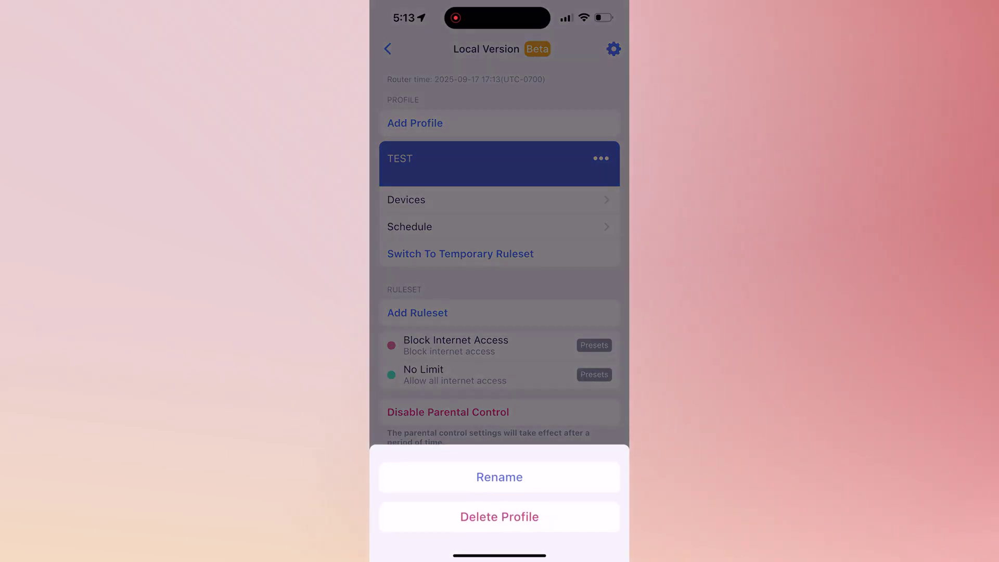
left_click(500, 517)
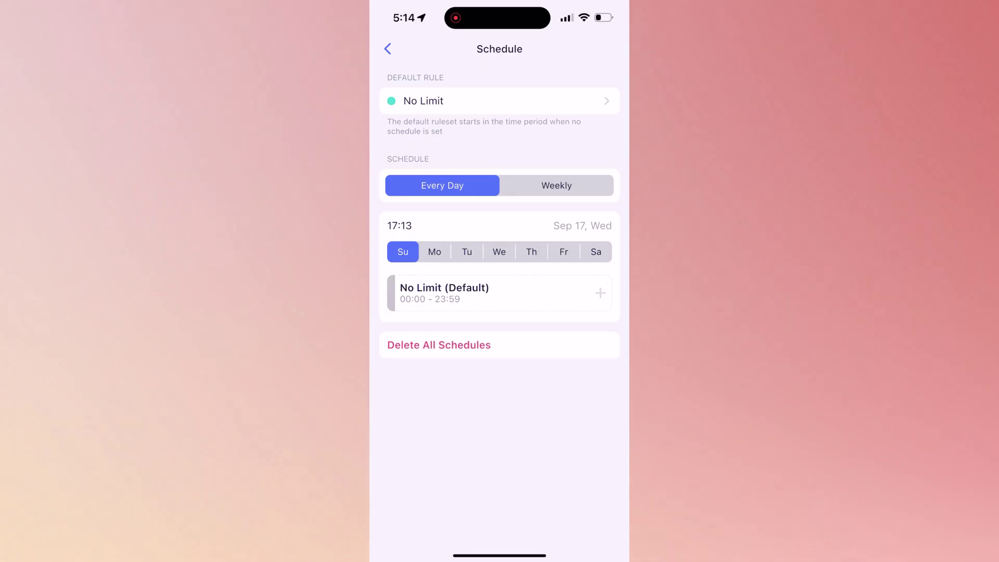
left_click(499, 100)
left_click(456, 85)
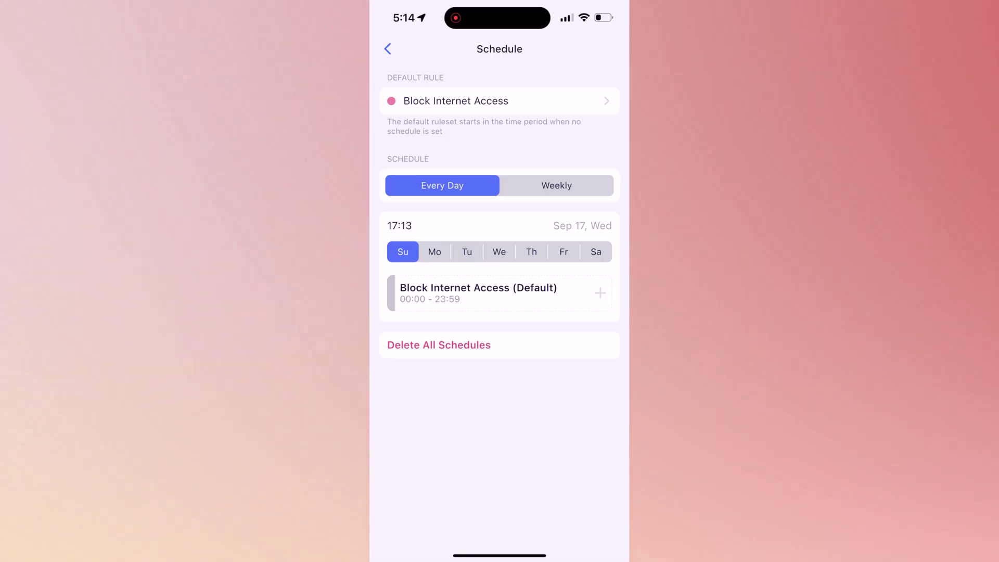
left_click(388, 49)
left_click(387, 46)
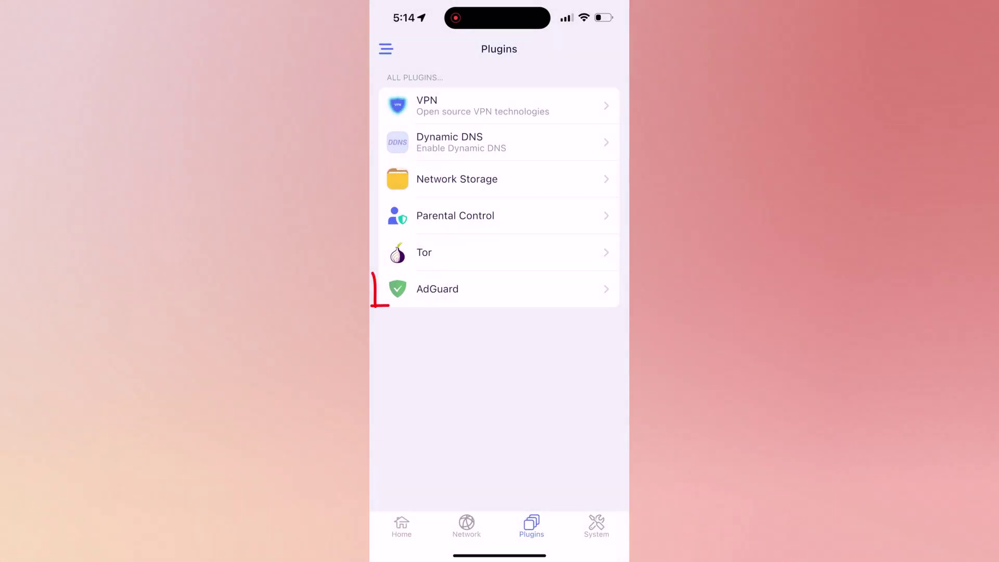
View the AdGuard plugin page, then switch to the System overview.
left_click(424, 288)
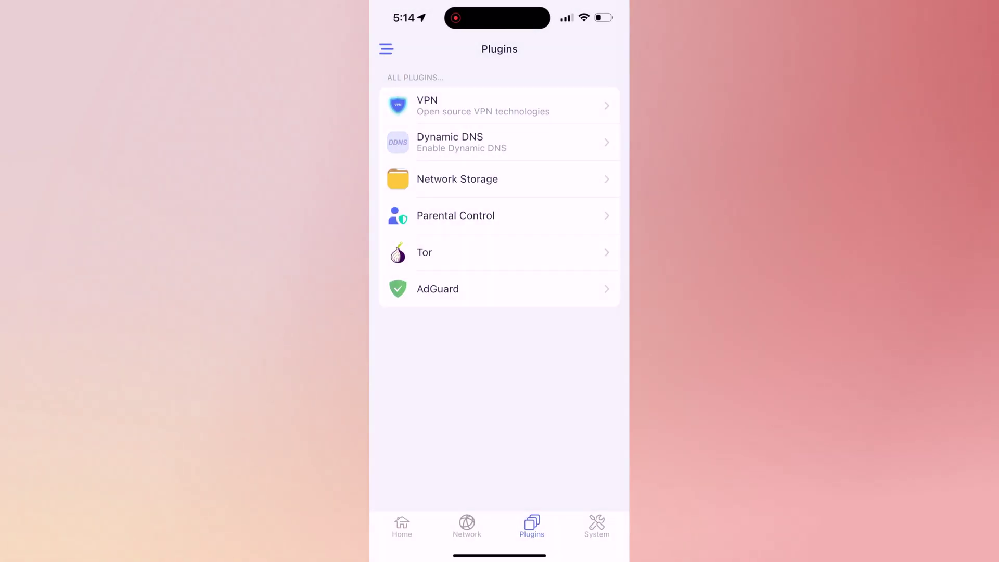
left_click(597, 526)
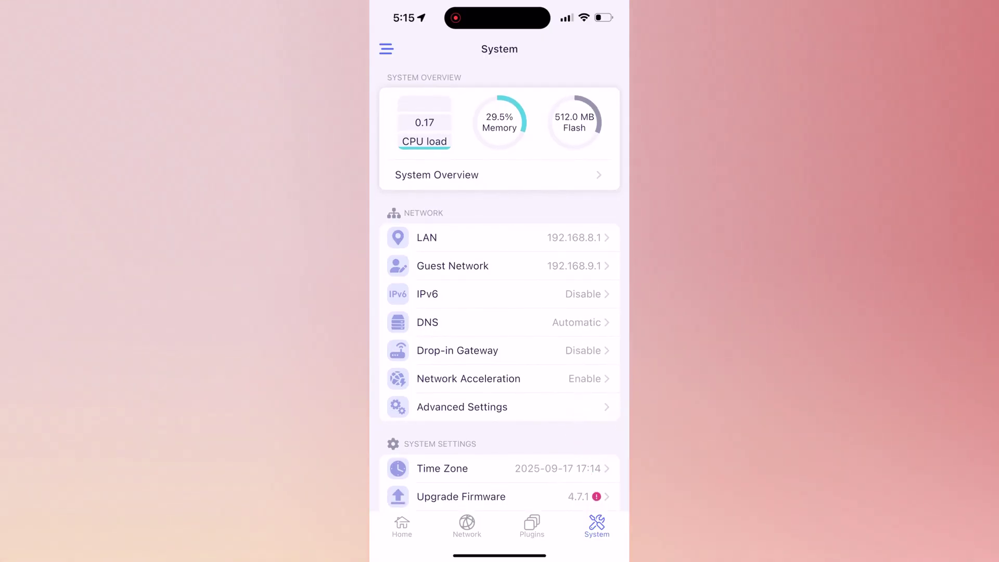
Open Upgrade Firmware, read the 4.8.1 release notes, and install the update.
scroll(500, 286, "down", 5)
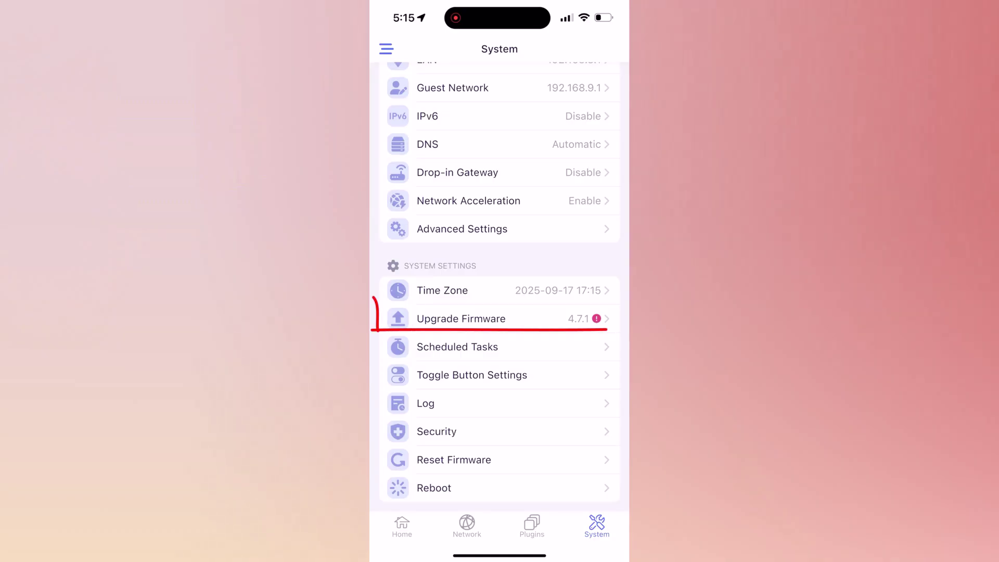
left_click(461, 319)
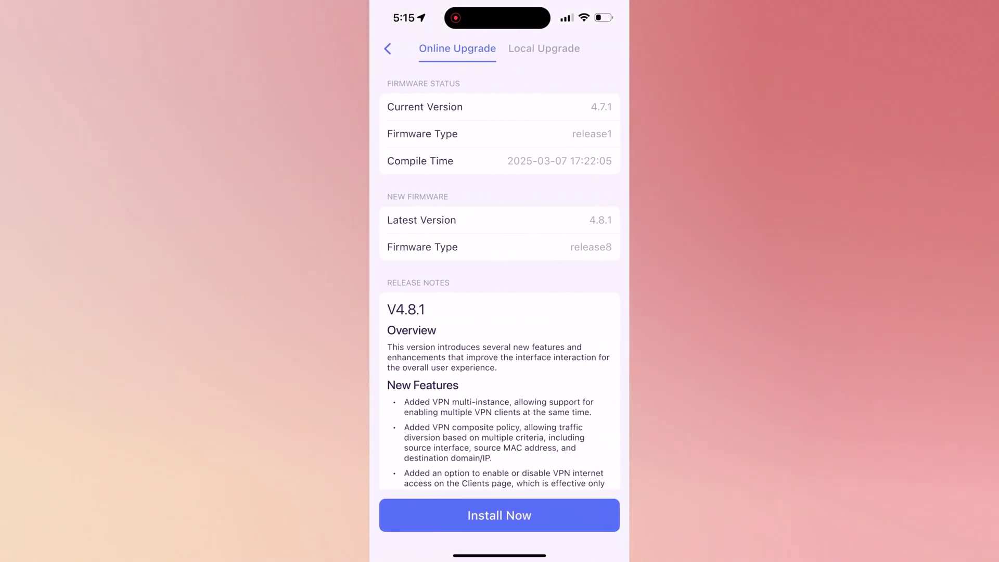
scroll(500, 286, "down", 2)
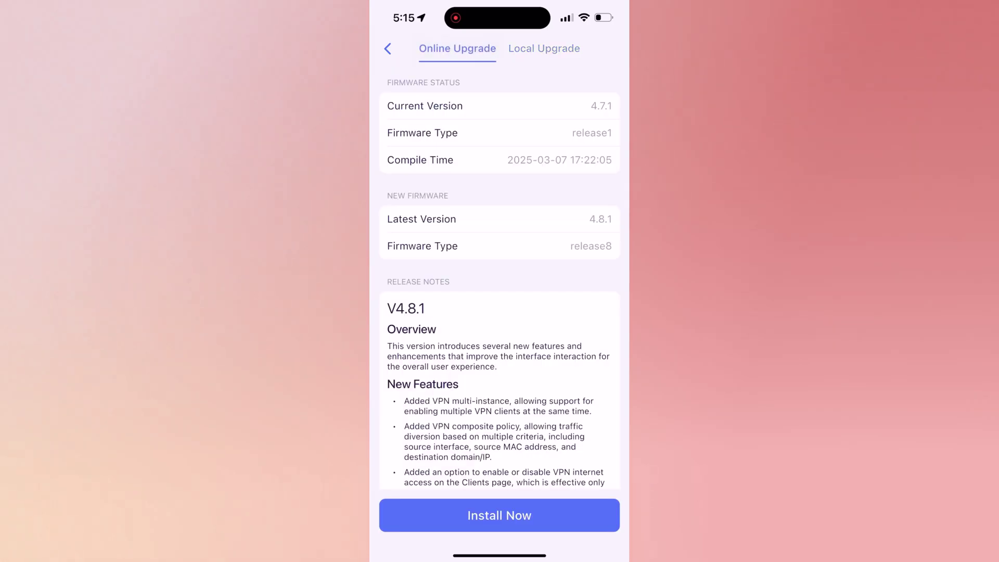
scroll(500, 286, "down", 6)
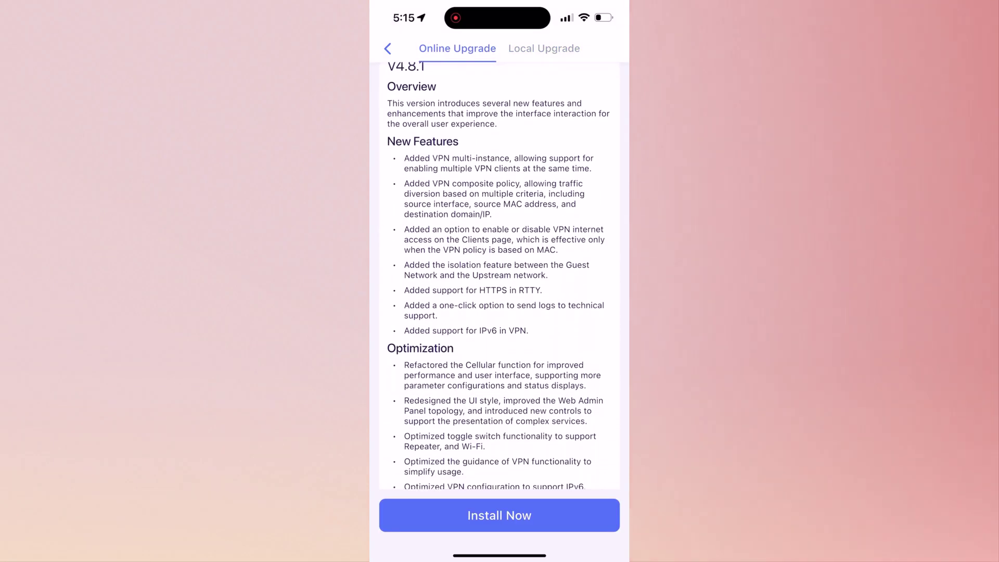
scroll(500, 276, "down", 5)
left_click(500, 515)
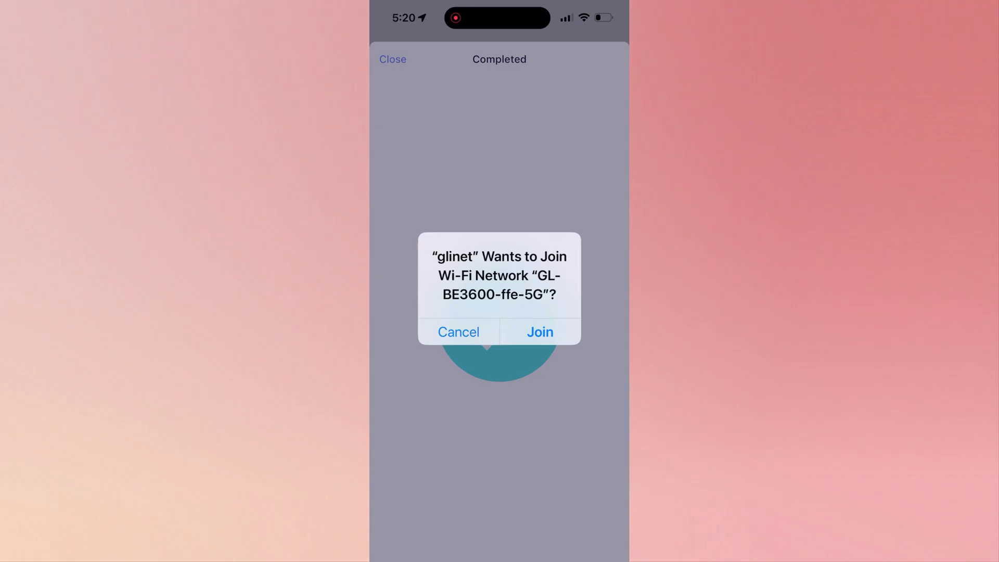
Rejoin GL-BE3600-ffe-5G and close the Completed upgrade screen.
left_click(540, 332)
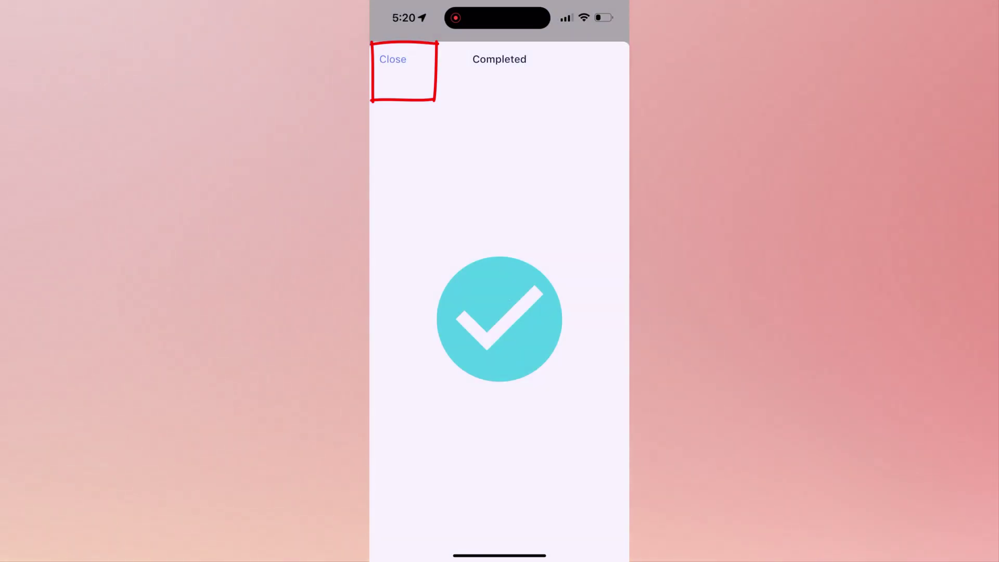
left_click(393, 59)
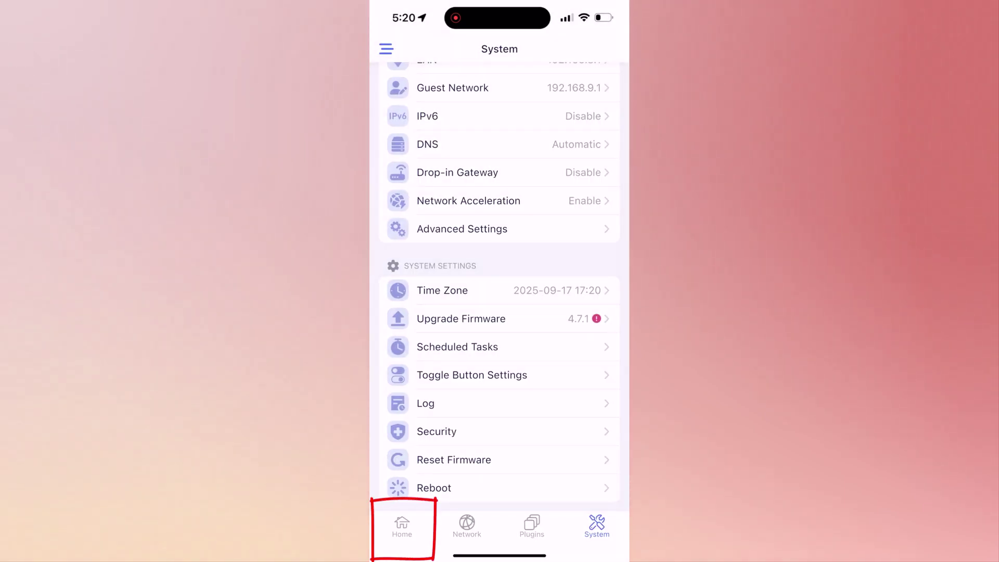
Bring up the Slate 7 router's Home dashboard in the GL.iNet app.
left_click(402, 525)
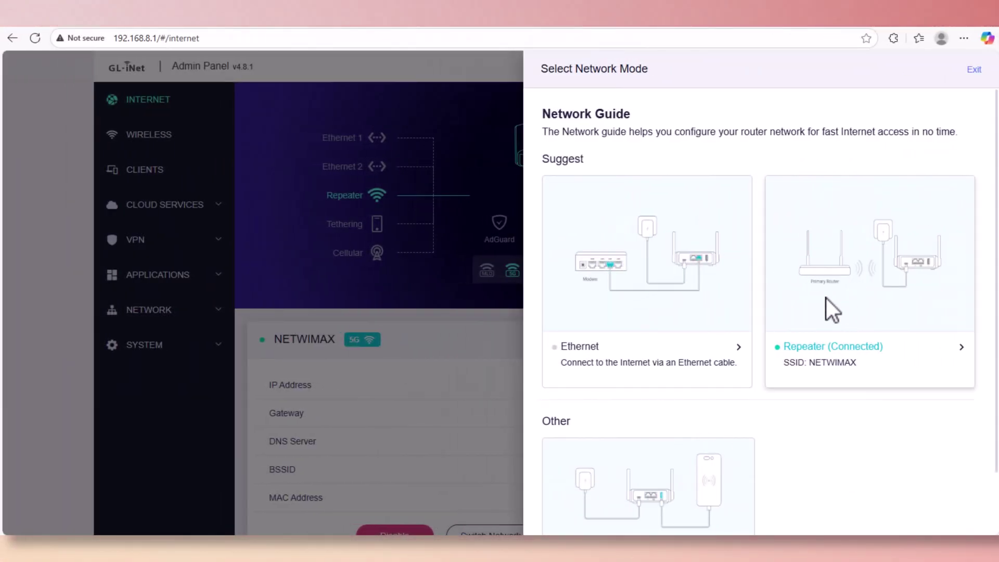
Exit the Select Network Mode guide, leaving the Internet page in view.
scroll(810, 442, "down", 2)
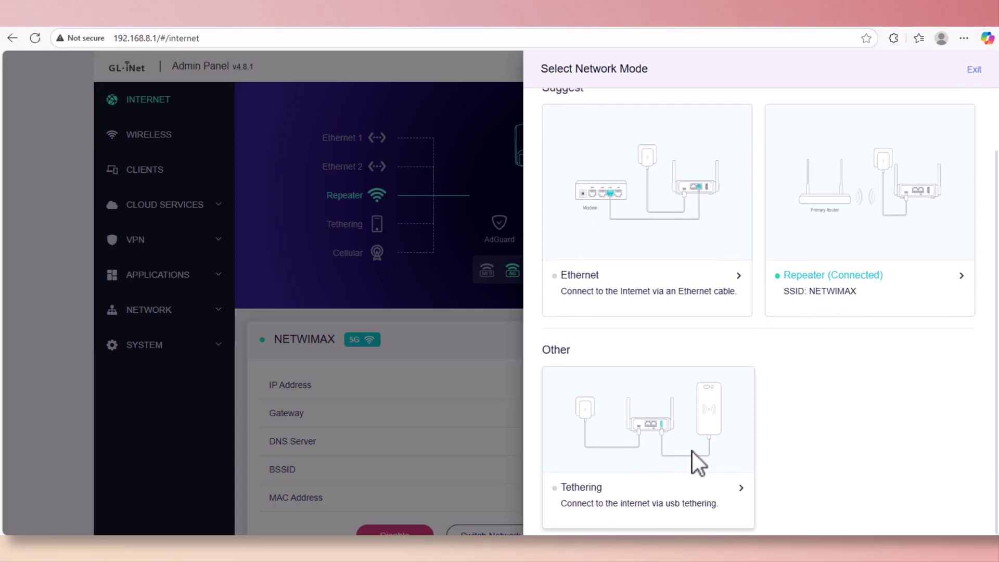
scroll(755, 364, "up", 2)
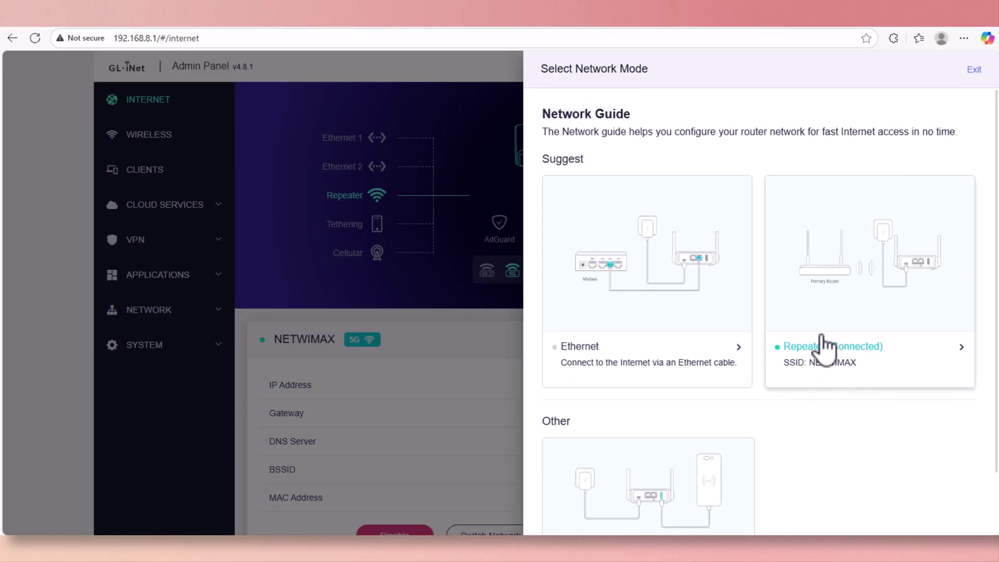
left_click(974, 71)
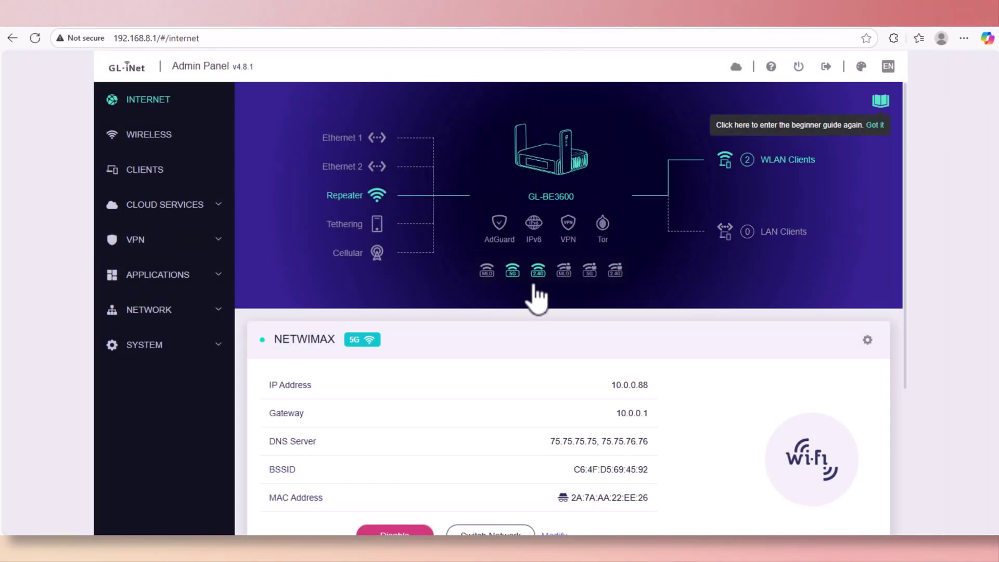
Open the Clients page showing two online clients, including the iPhone, and one offline.
mouse_move(518, 281)
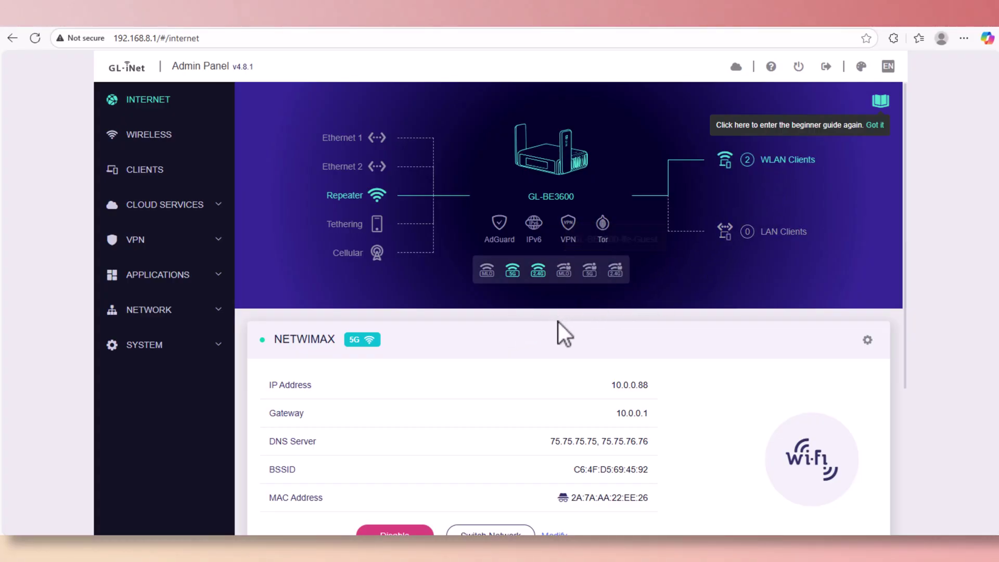
scroll(556, 330, "down", 1)
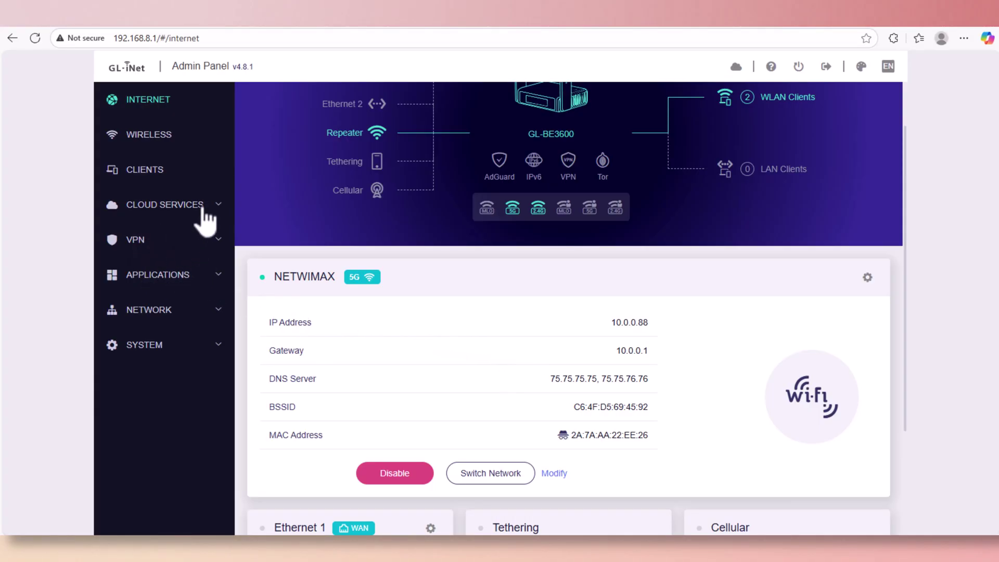
left_click(139, 171)
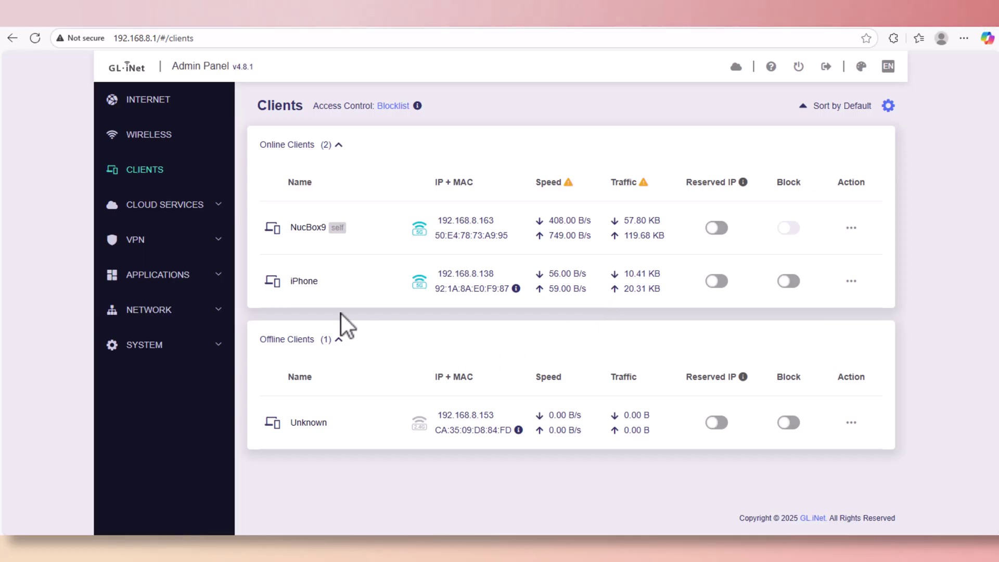
Browse GoodCloud and AstroWarp under Cloud Services, ending on the VPN Dashboard with VPN Client off.
left_click(144, 207)
left_click(147, 237)
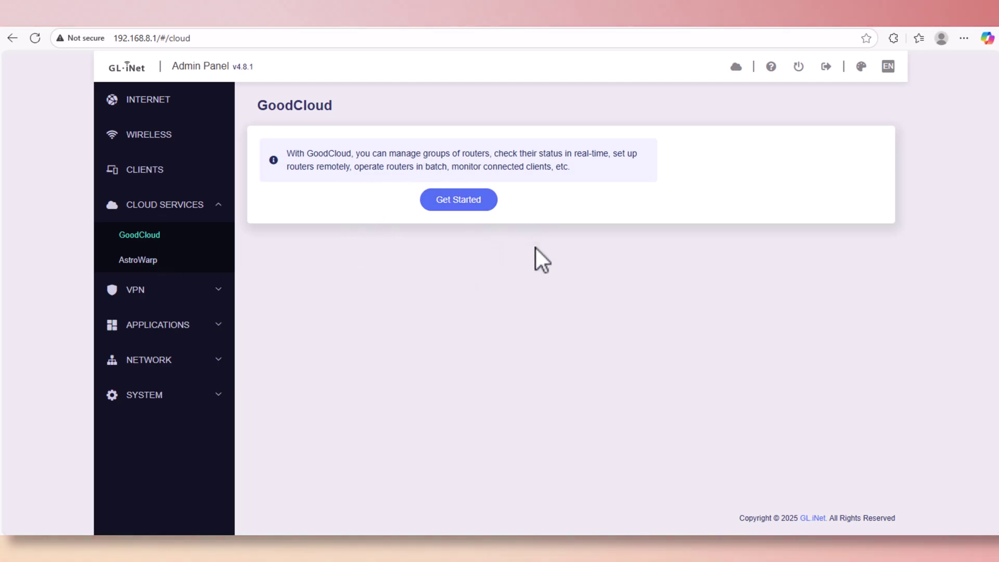
left_click(151, 260)
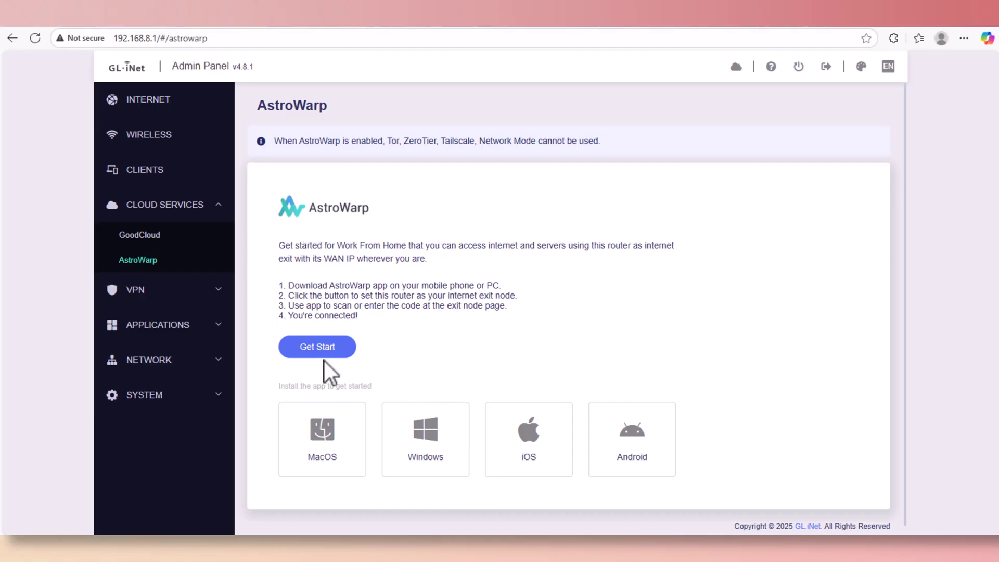
left_click(218, 290)
left_click(157, 271)
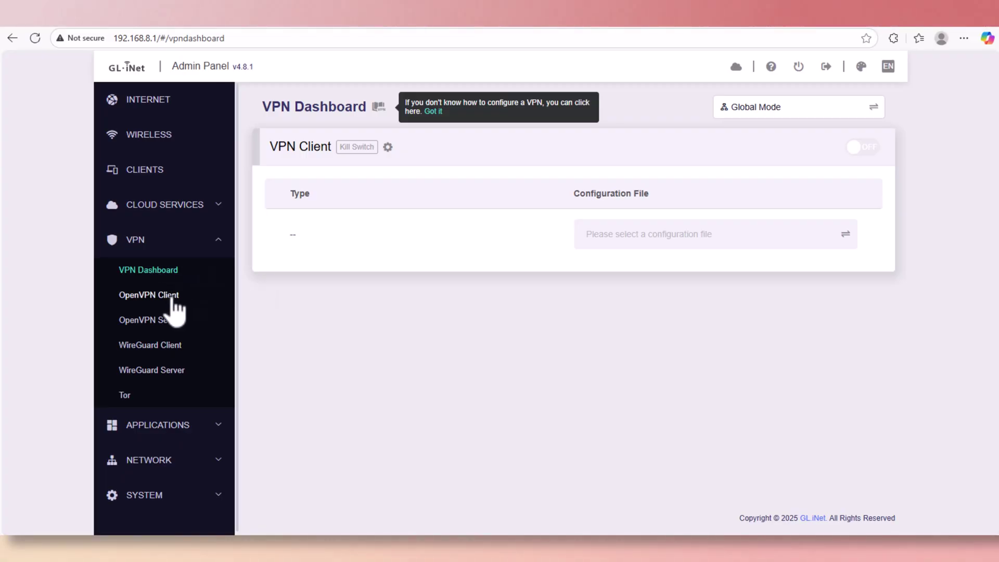
Tour the OpenVPN Client and Server, WireGuard Client and Server, and Tor (Beta) pages.
left_click(172, 297)
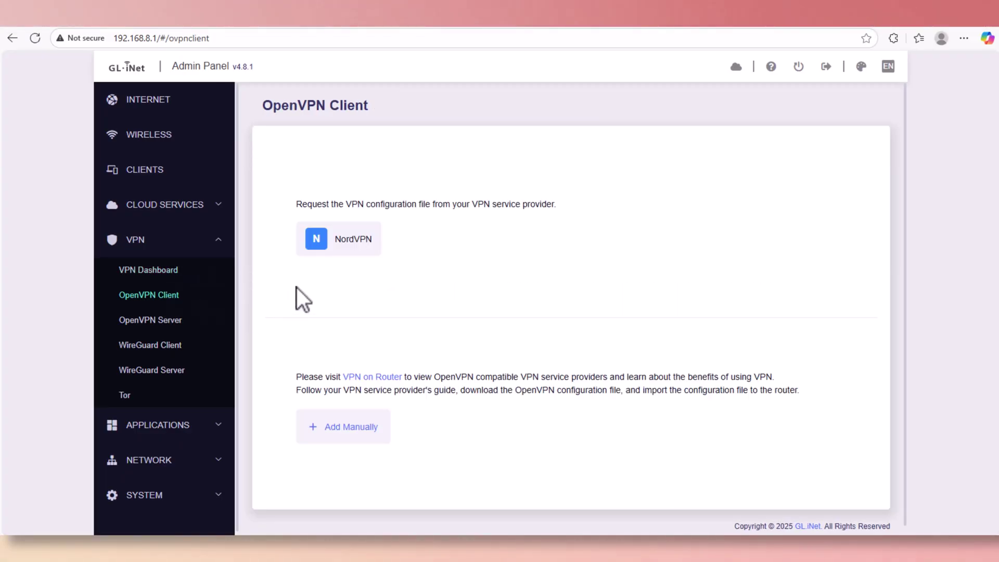
left_click(165, 327)
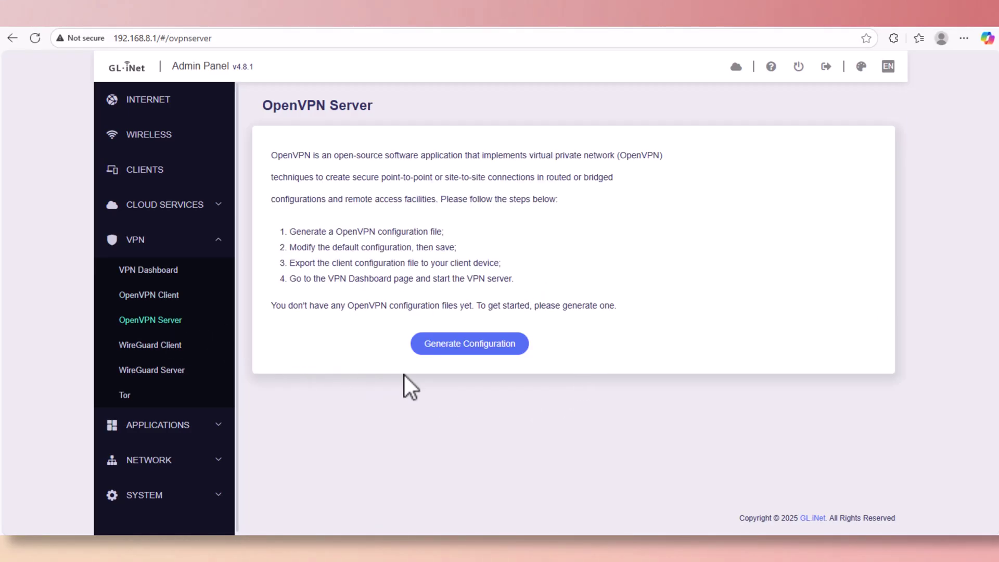
left_click(166, 349)
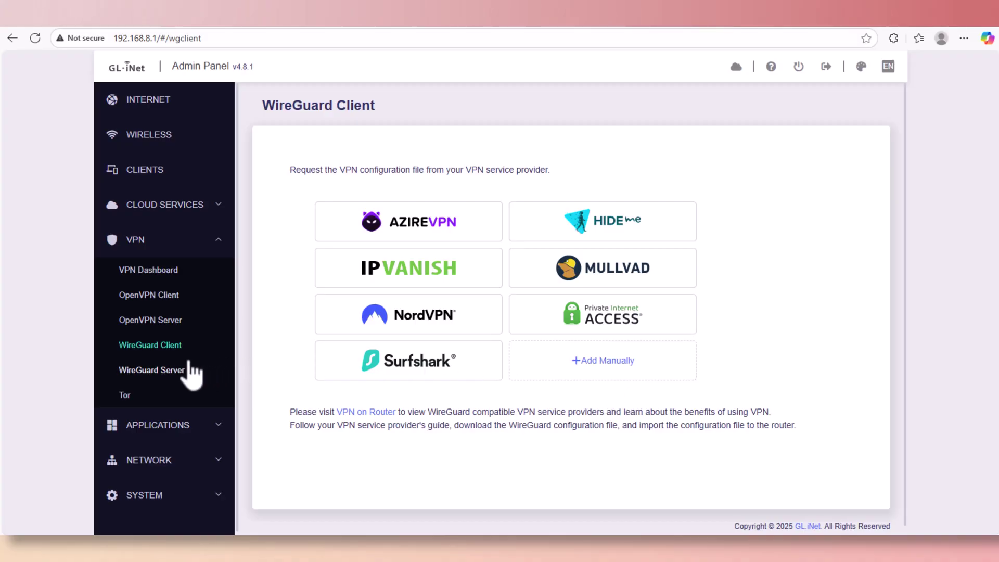
left_click(166, 371)
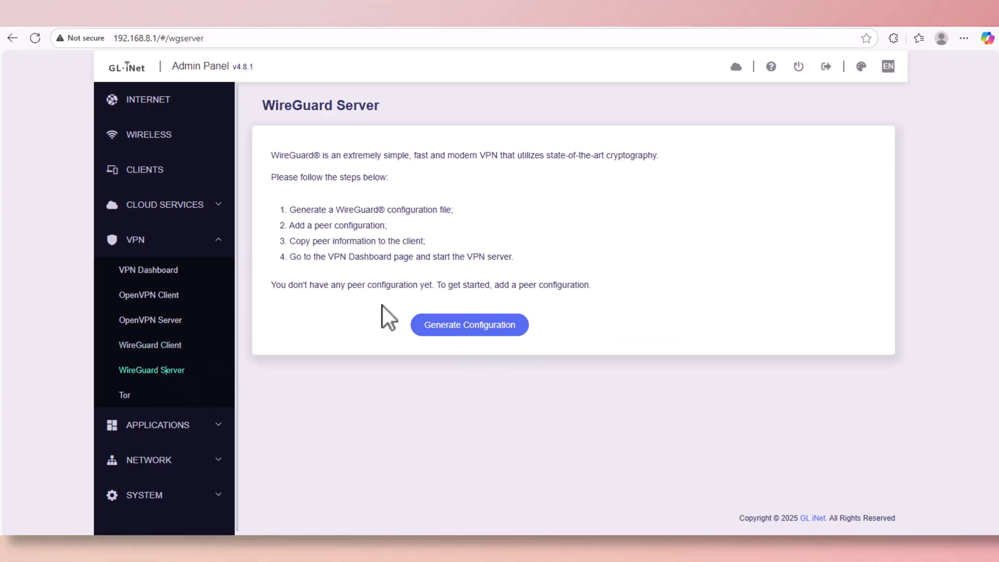
left_click(126, 395)
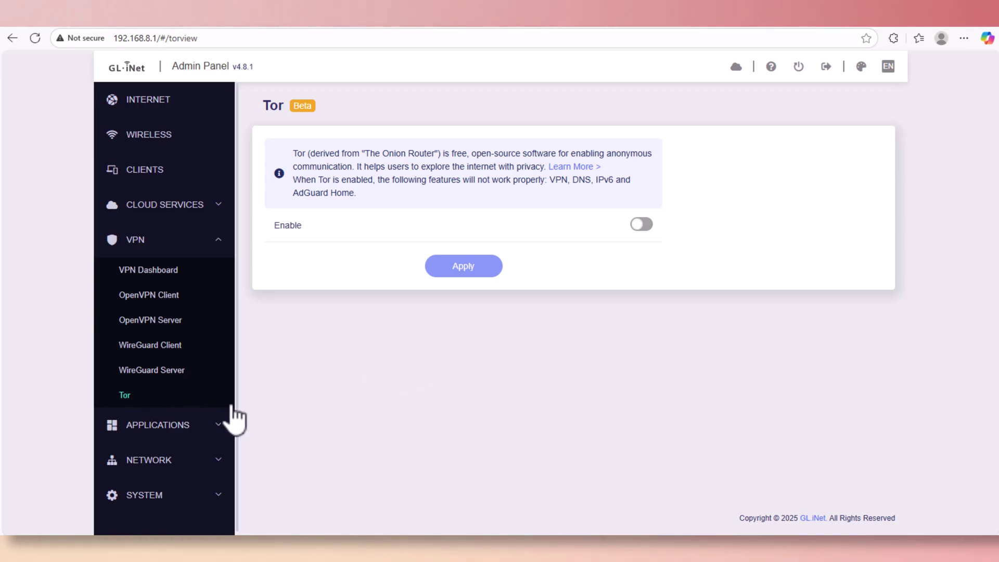
left_click(221, 425)
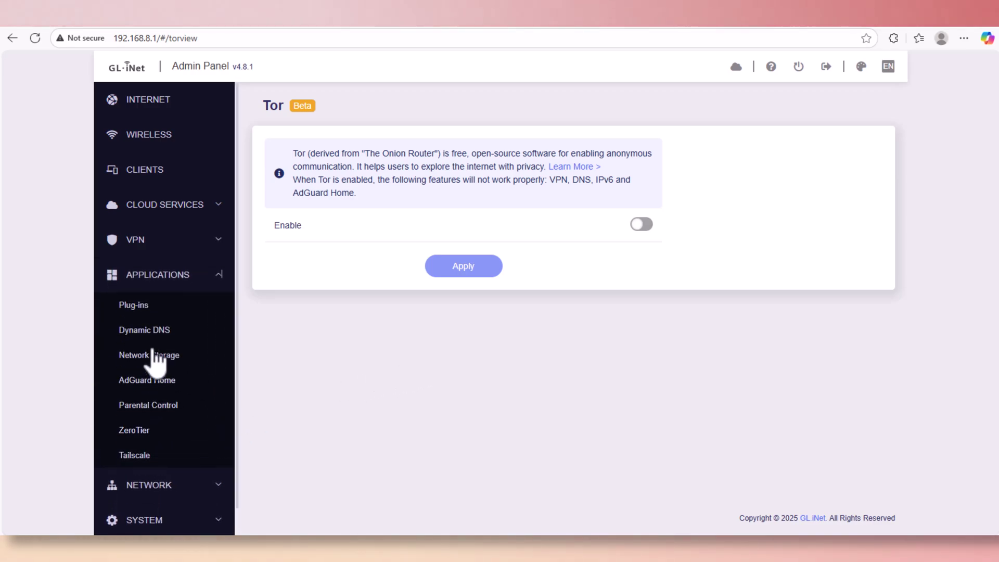
Step through Plug-ins, Dynamic DNS, Network Storage, AdGuard Home, Parental Control, ZeroTier and Tailscale.
left_click(135, 307)
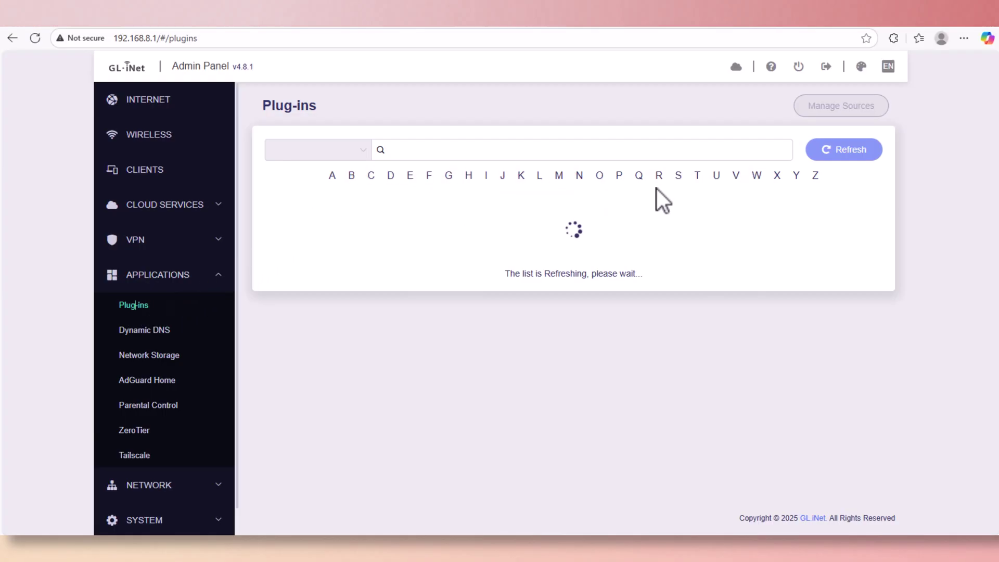
left_click(136, 333)
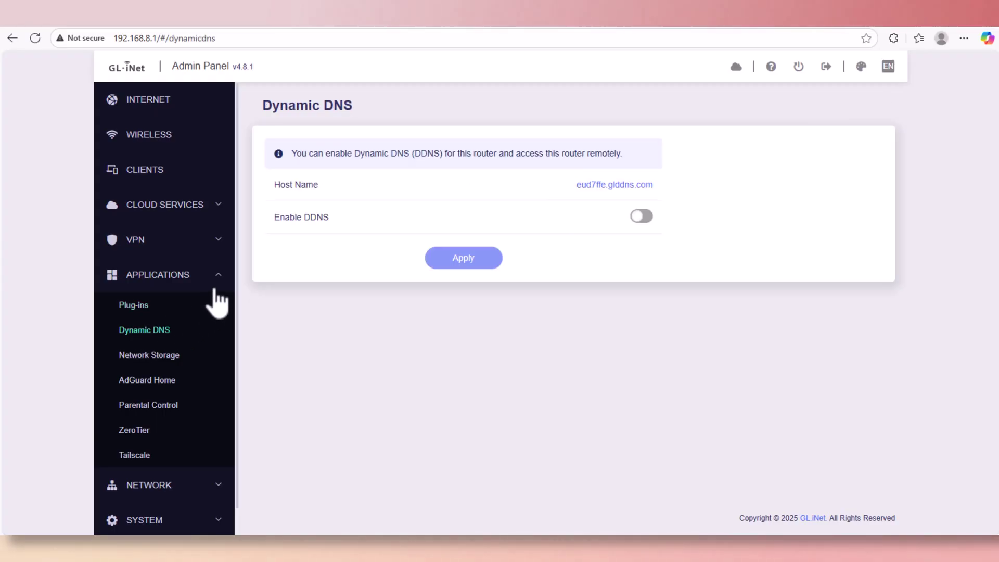
left_click(157, 359)
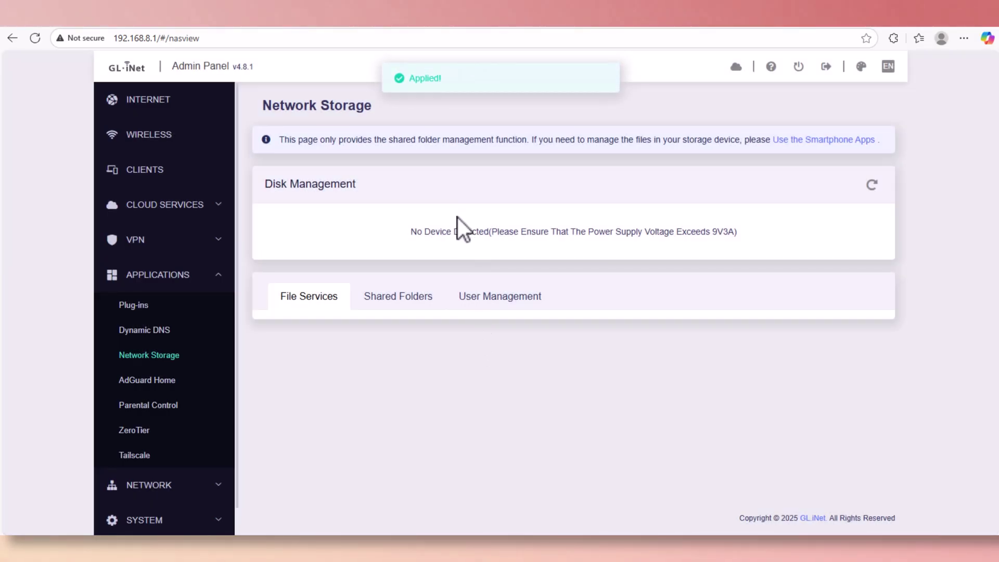
left_click(165, 384)
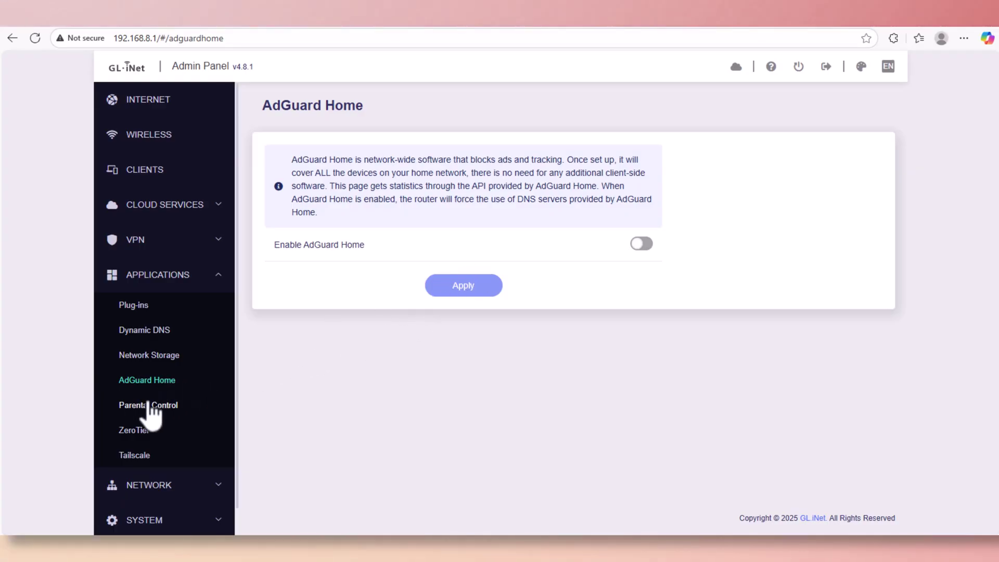
left_click(147, 407)
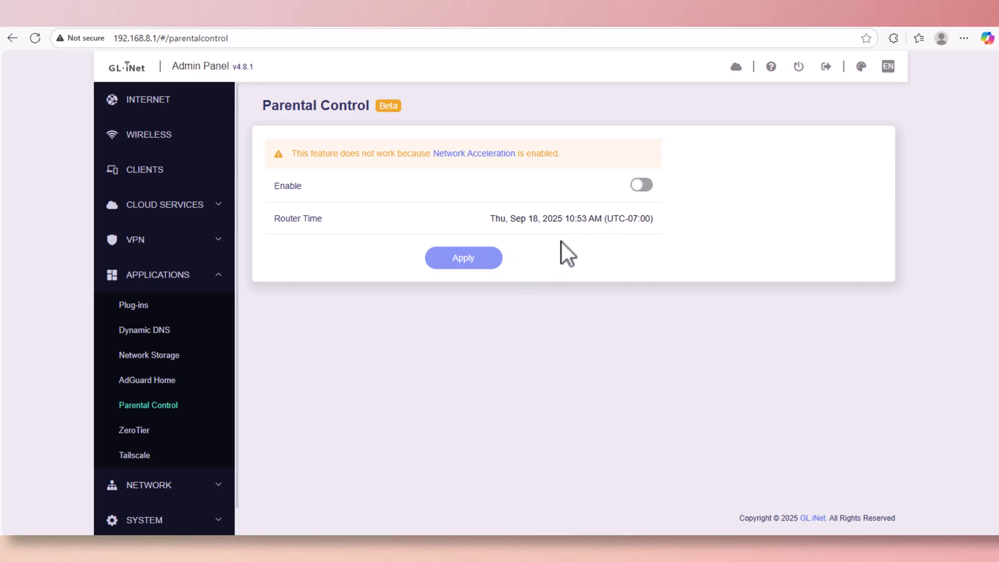
scroll(167, 416, "down", 1)
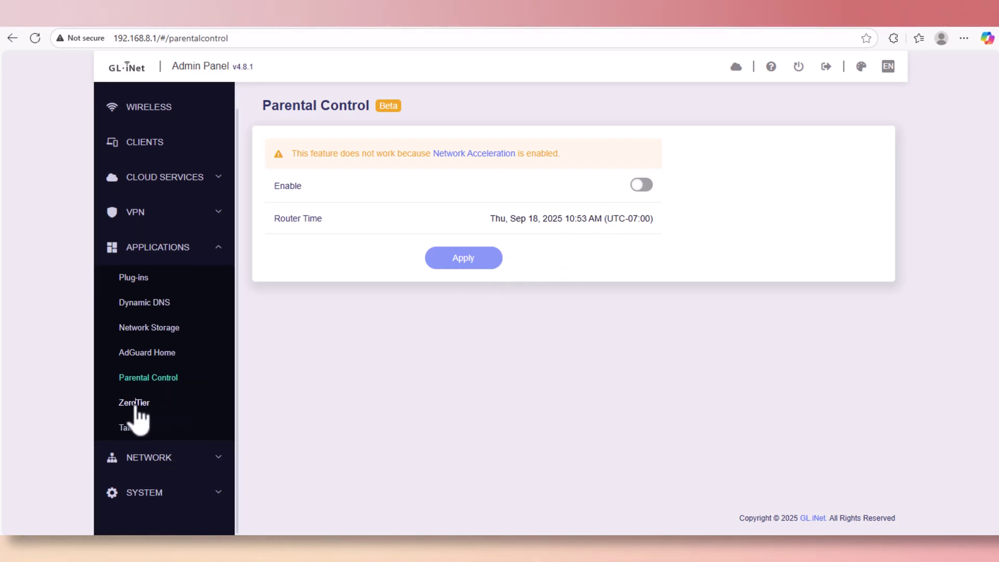
left_click(134, 405)
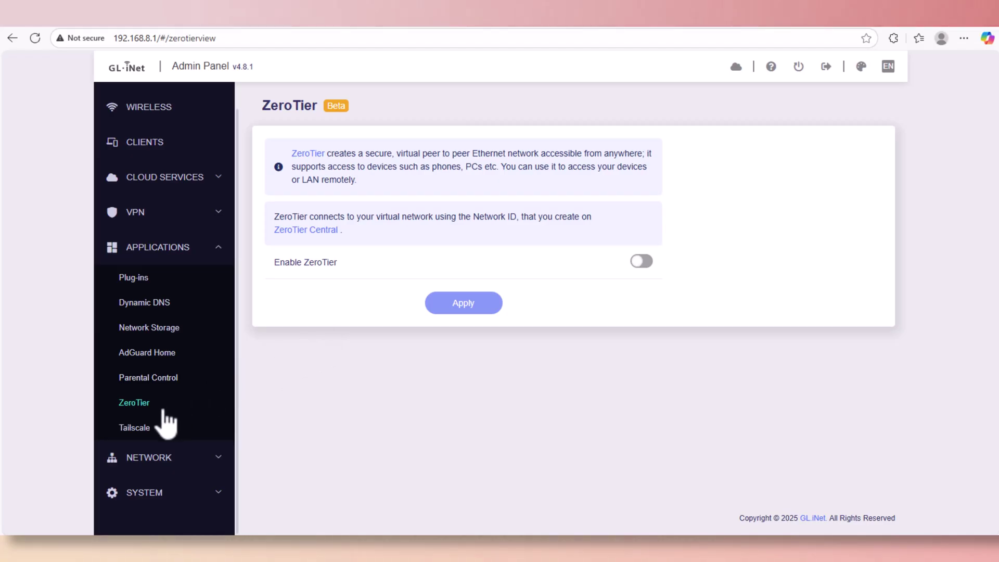
left_click(121, 428)
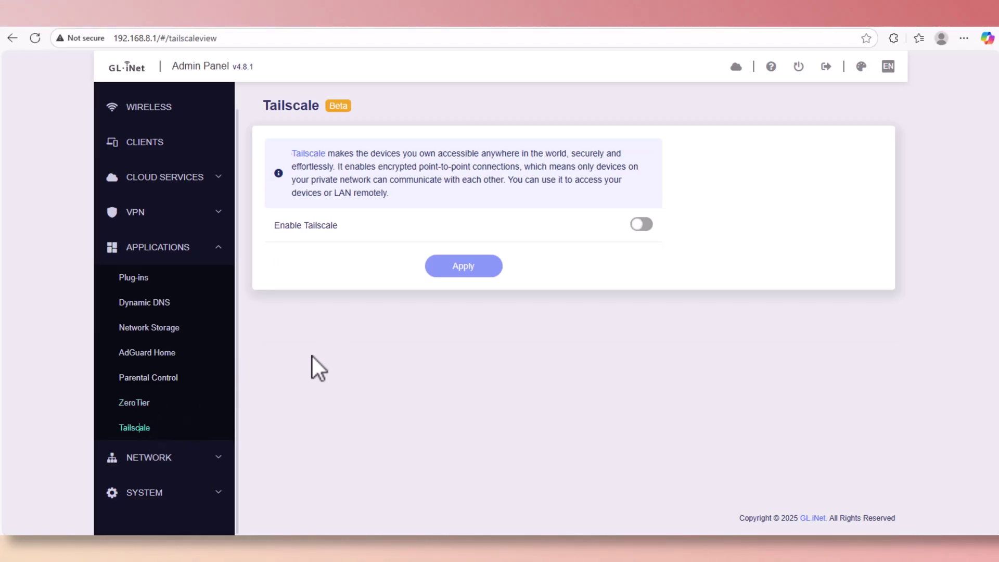
Pass Port Forwarding and review Multi-WAN's Failover mode, Ethernet 1 first and Cellular last.
left_click(219, 458)
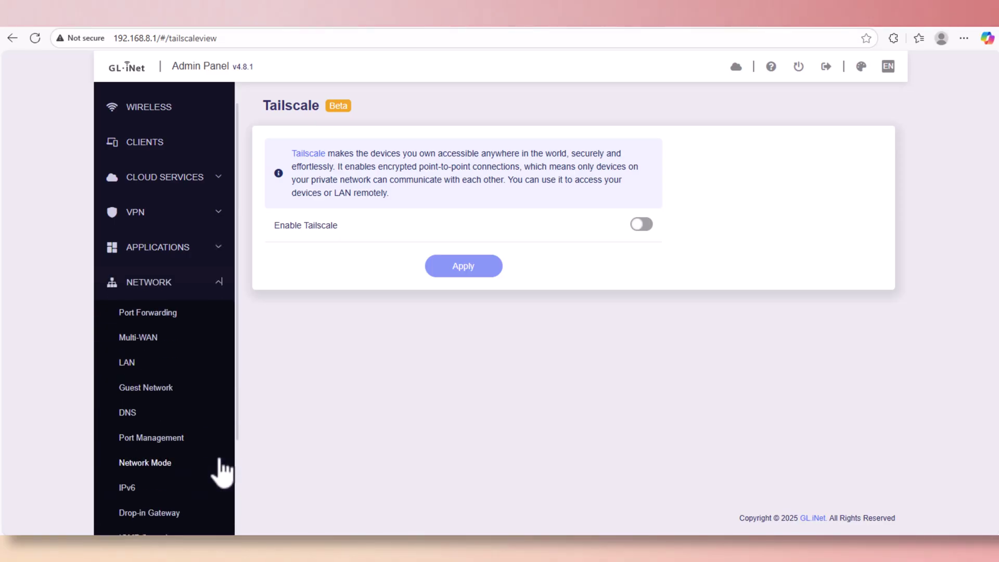
left_click(167, 327)
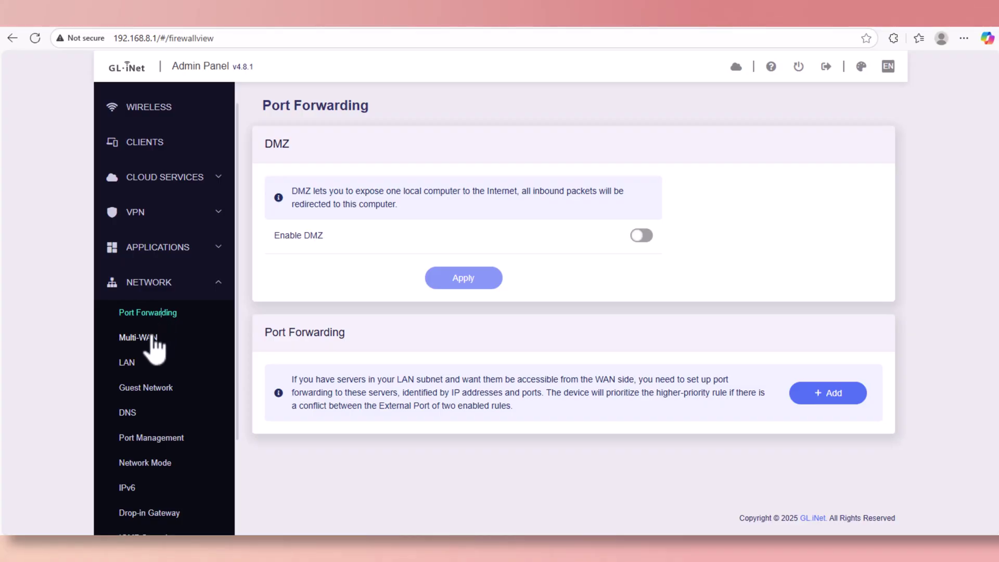
left_click(152, 336)
scroll(299, 343, "down", 4)
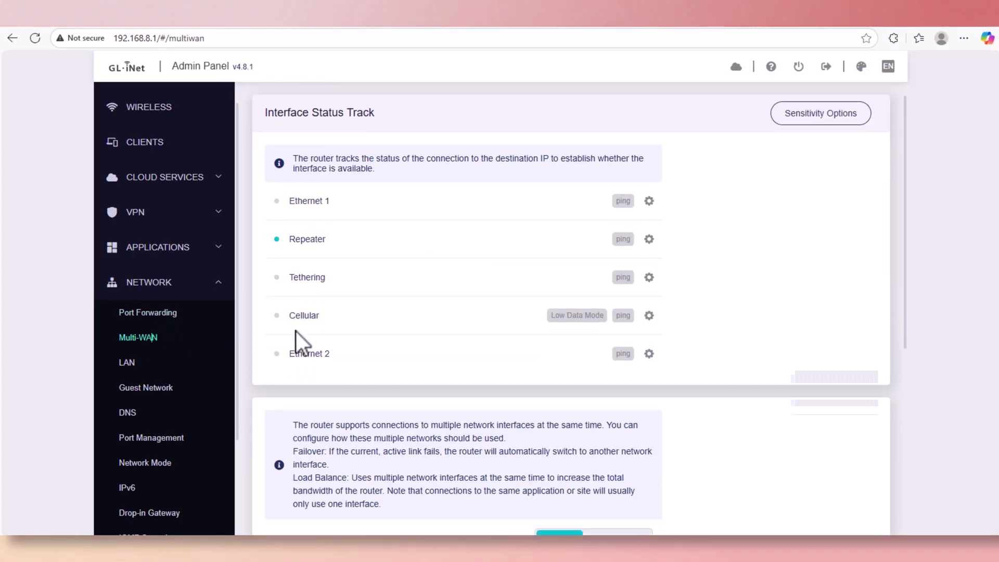
scroll(425, 403, "down", 2)
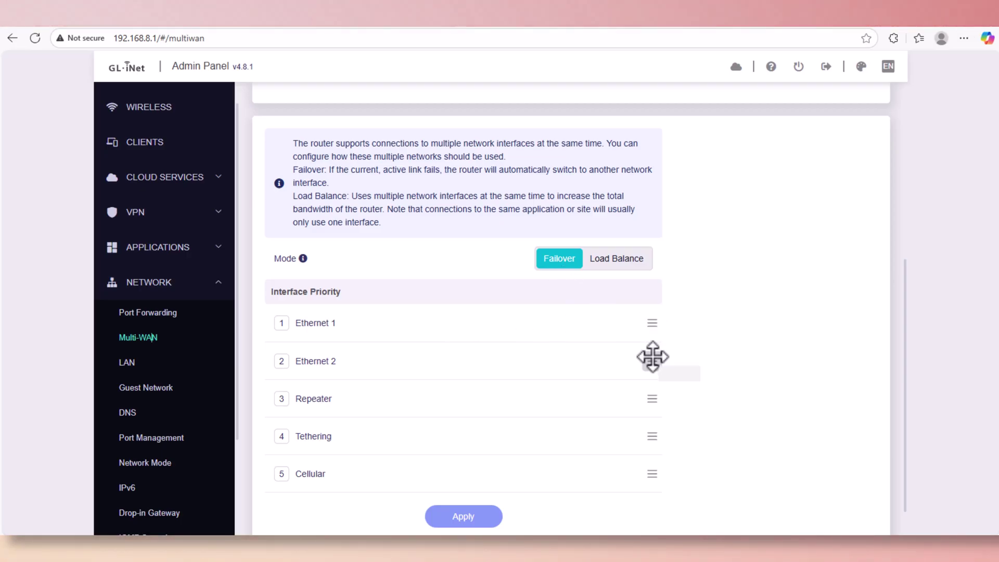
scroll(567, 313, "up", 5)
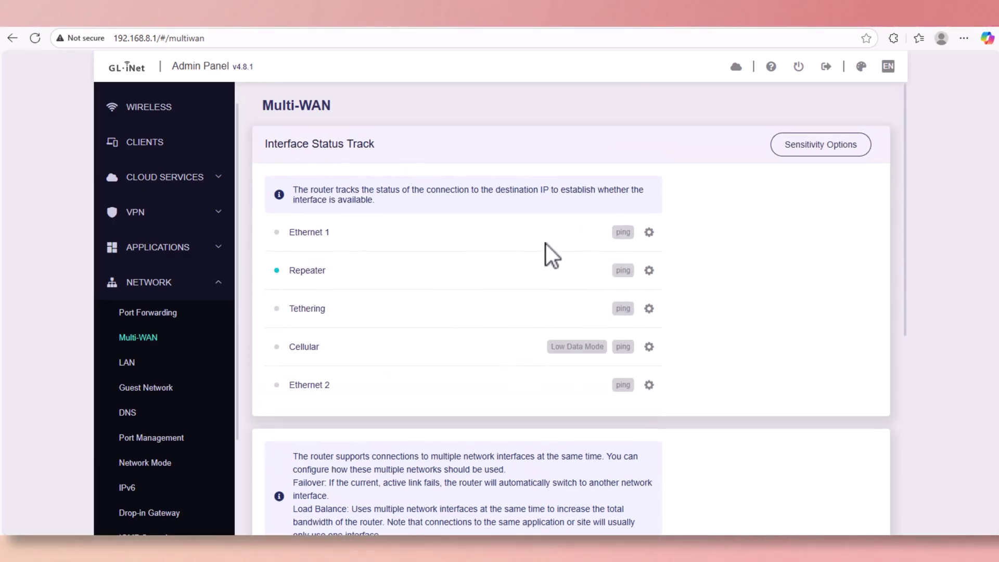
scroll(509, 320, "down", 5)
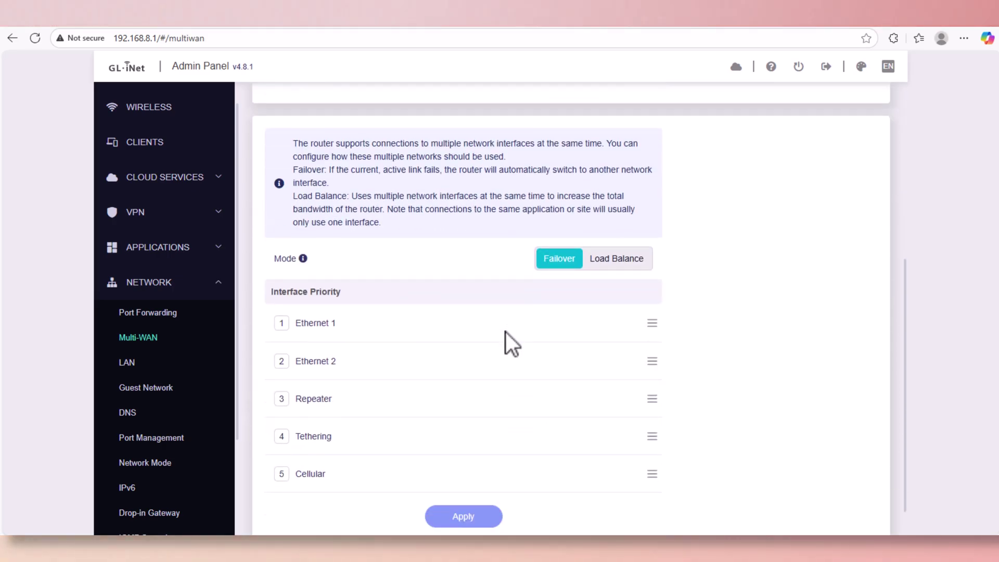
Scroll through the LAN settings page.
left_click(139, 363)
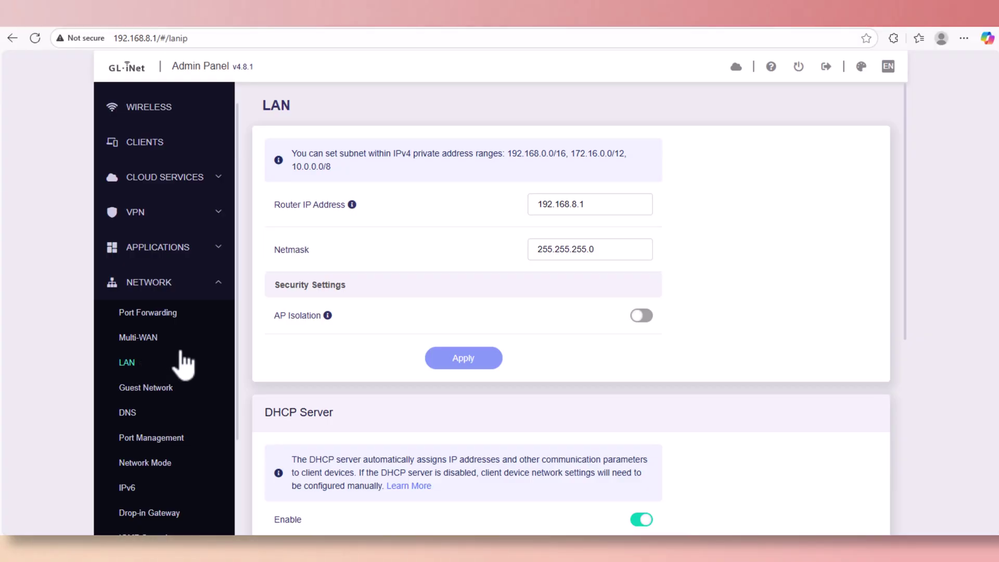
scroll(404, 392, "down", 5)
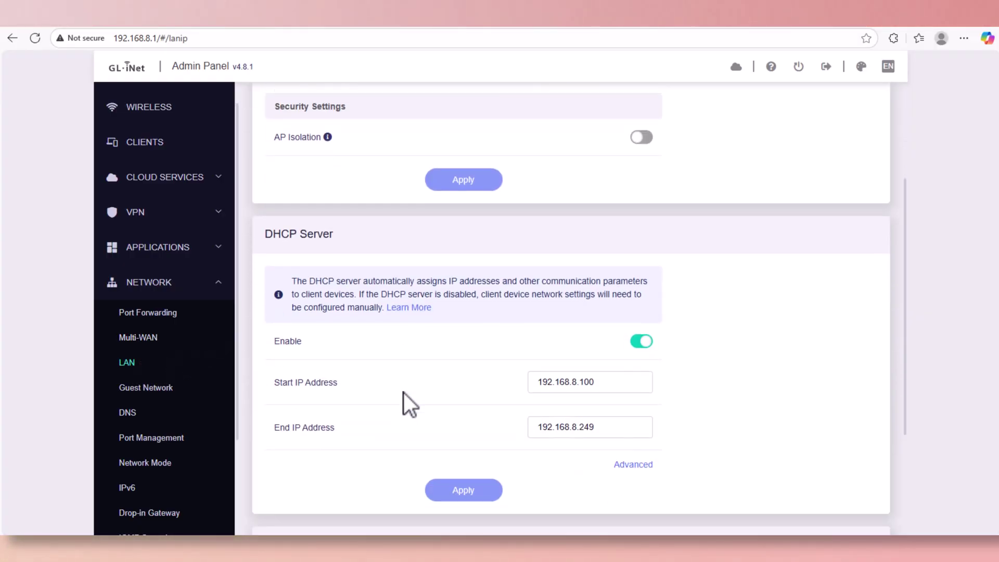
scroll(403, 392, "down", 2)
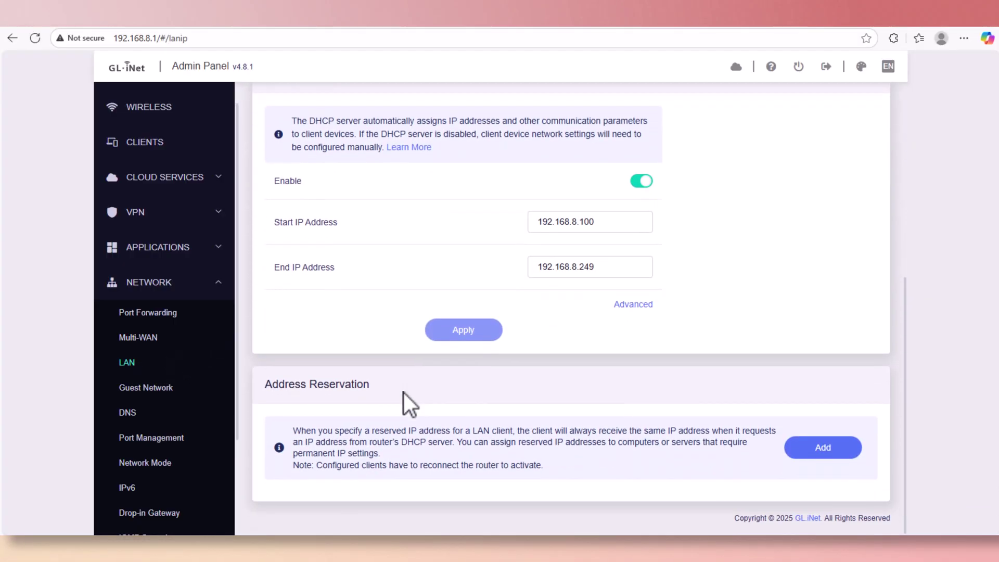
scroll(404, 393, "up", 1)
scroll(404, 392, "up", 5)
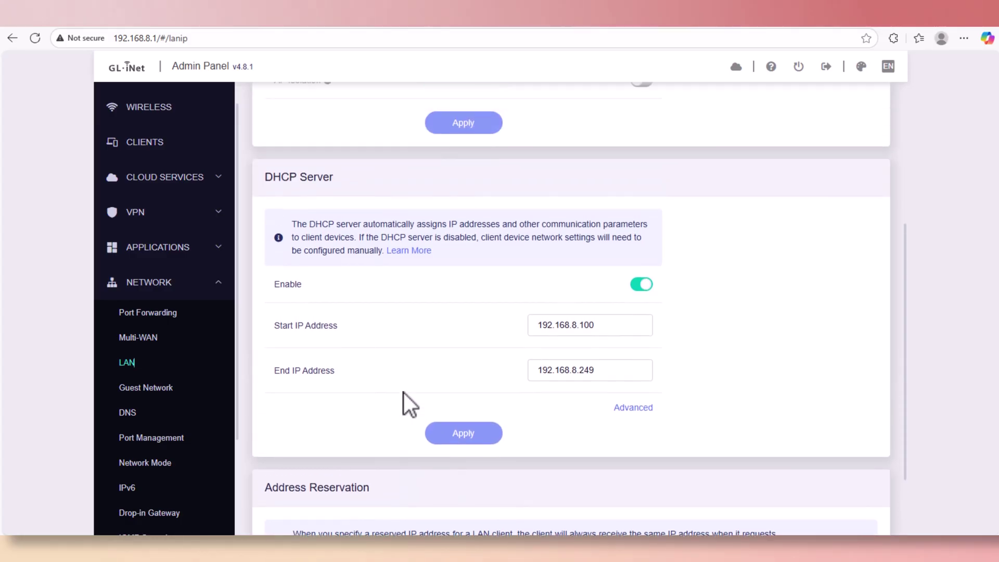
View the Guest Network and DNS settings pages.
left_click(164, 396)
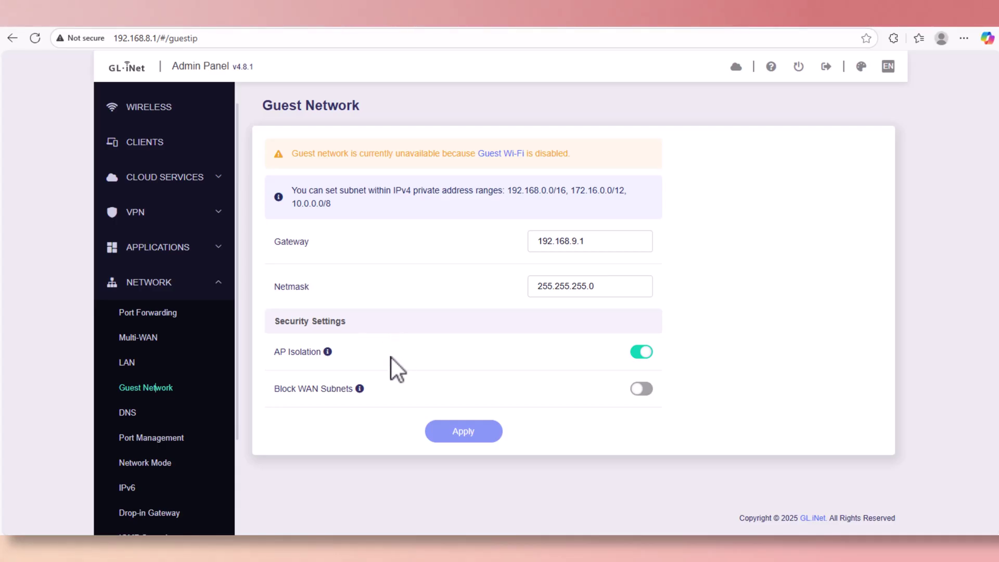
left_click(130, 416)
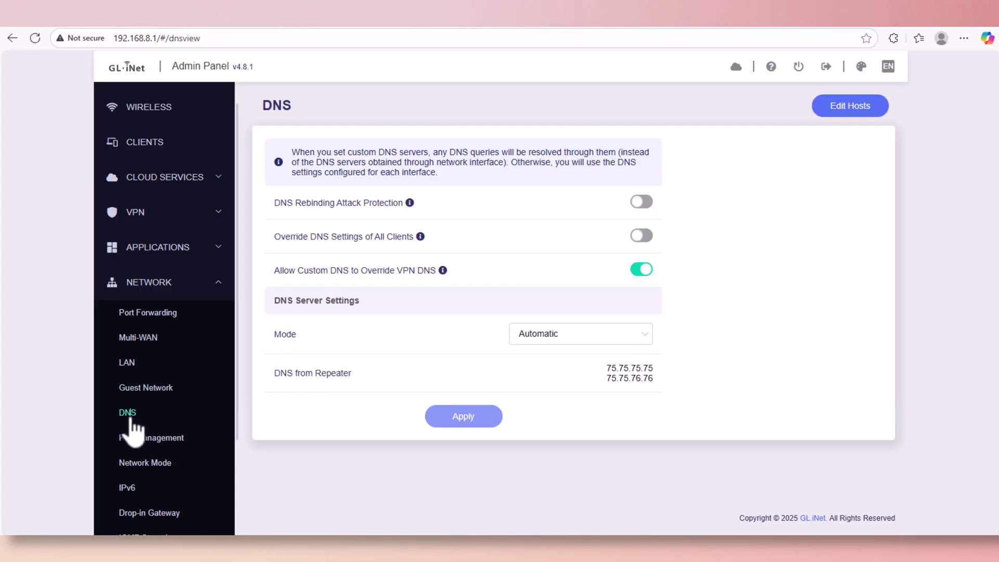
scroll(138, 423, "down", 3)
Check Port Management's LAN and WAN tabs, with Ethernet1 as WAN and MAC Mode Factory.
left_click(167, 313)
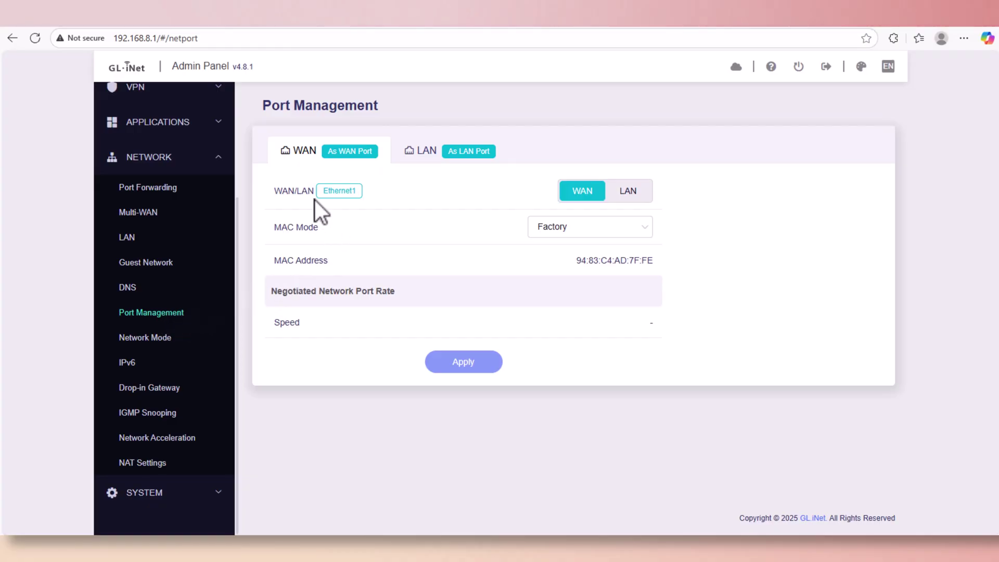
left_click(419, 152)
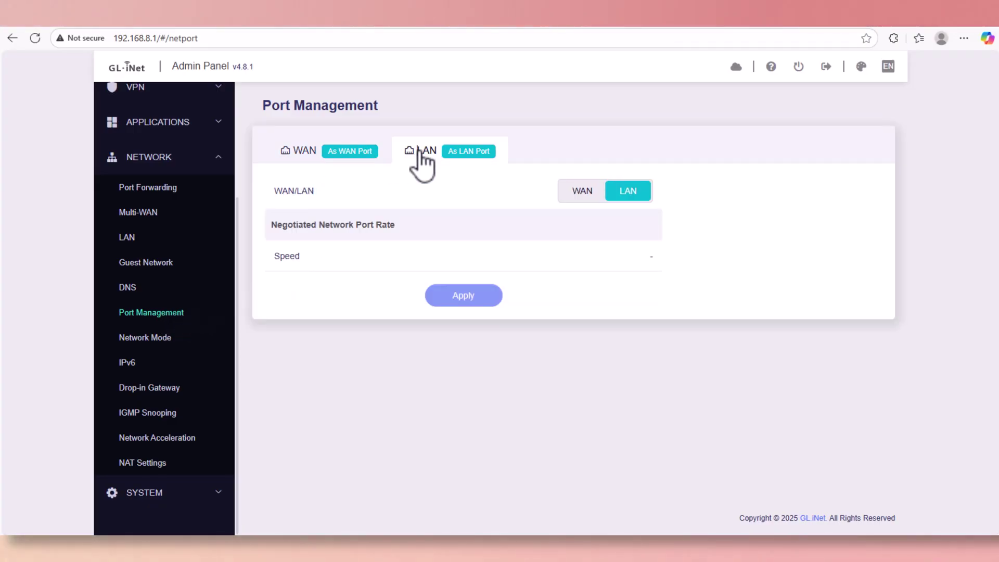
left_click(308, 161)
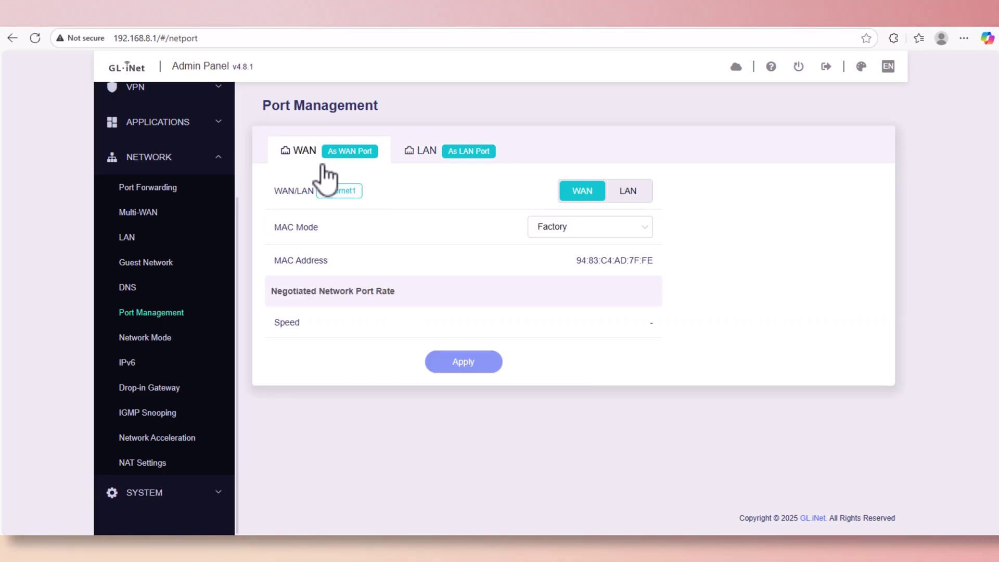
Visit Network Mode, IPv6, Drop-in Gateway, IGMP Snooping, Network Acceleration and NAT Settings pages.
left_click(159, 338)
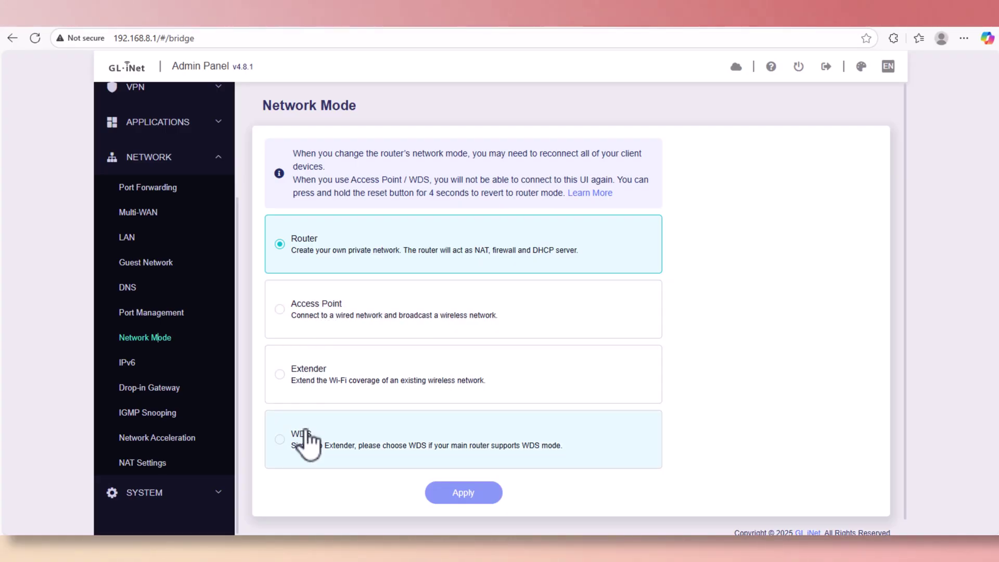
left_click(134, 367)
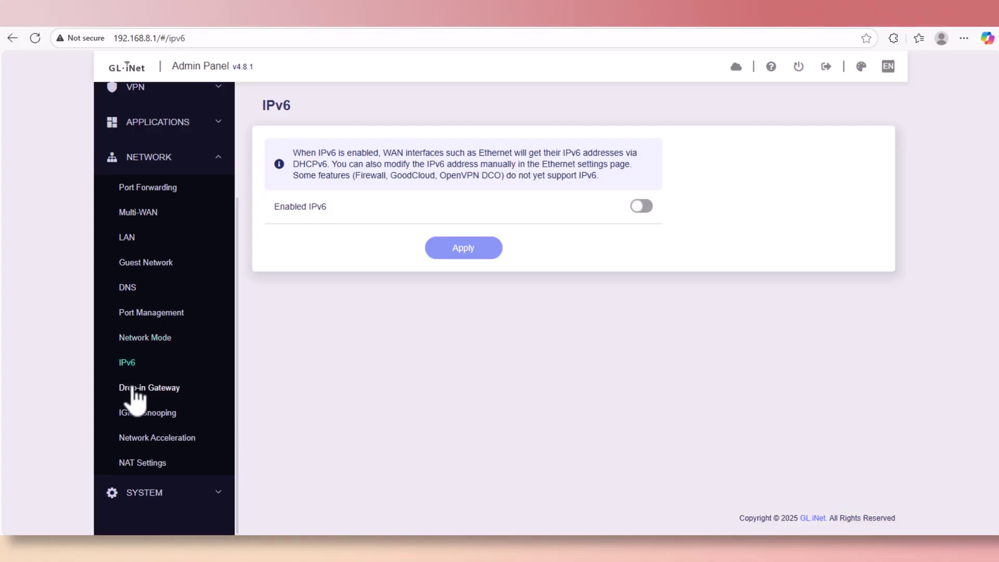
left_click(134, 388)
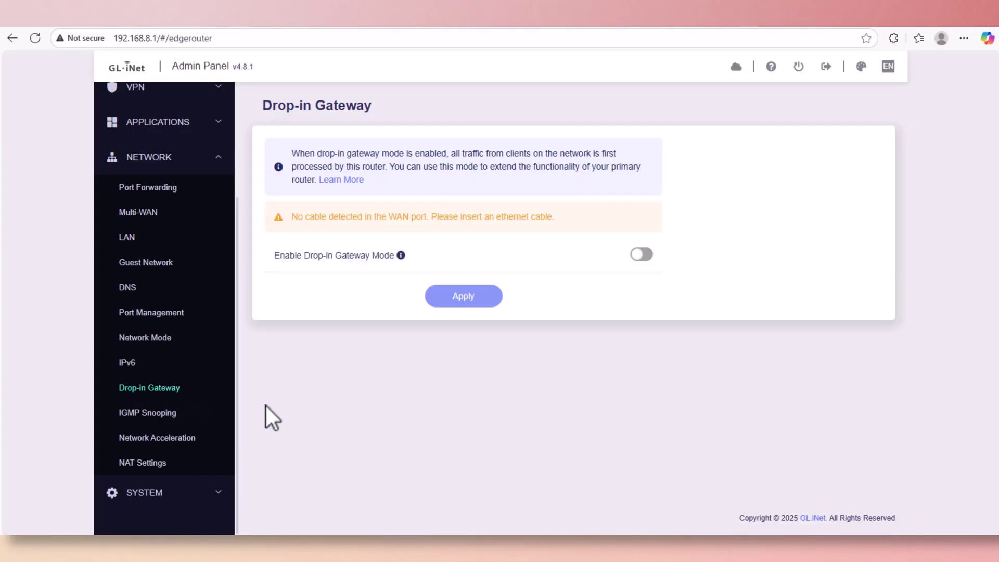
left_click(180, 411)
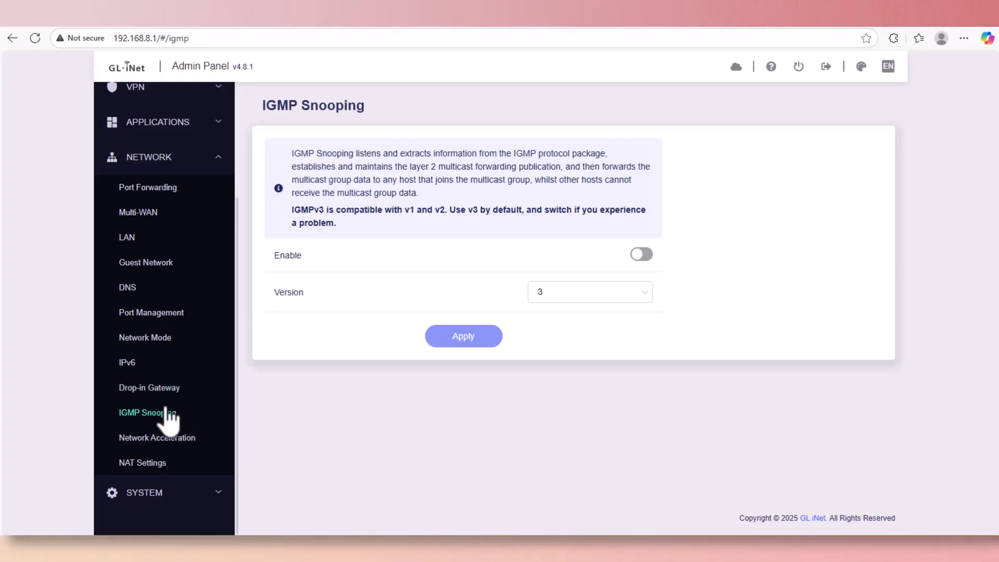
left_click(207, 438)
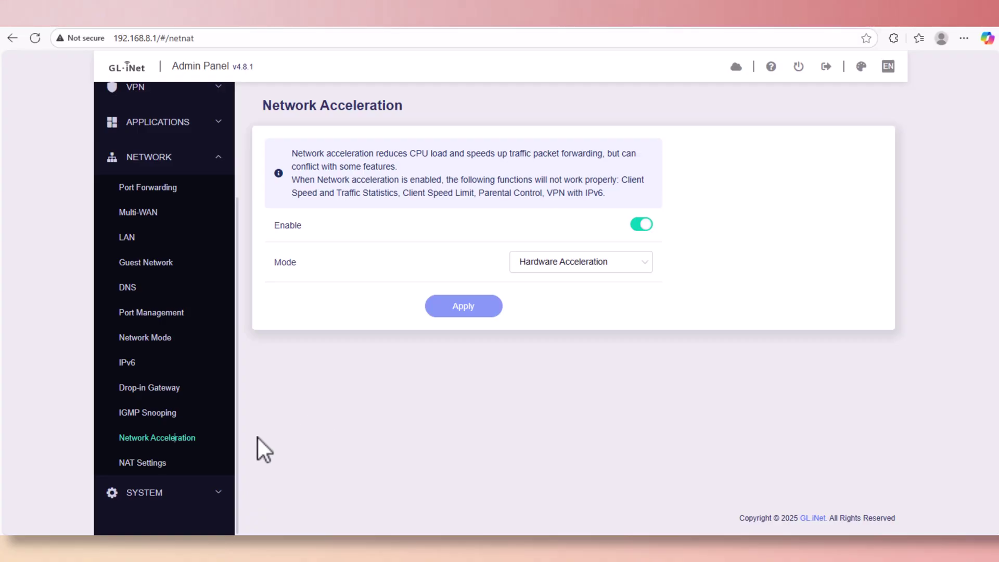
left_click(153, 464)
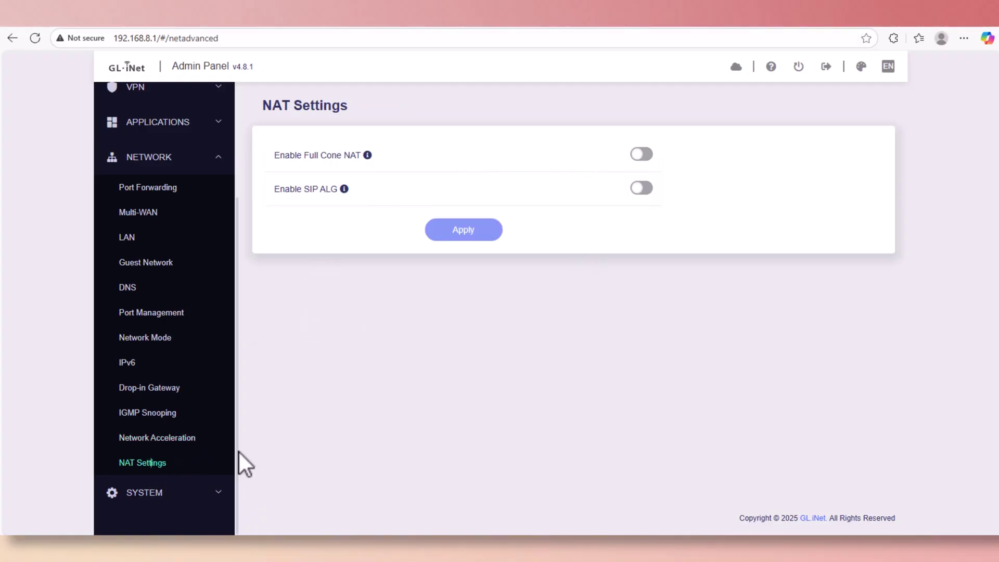
left_click(217, 494)
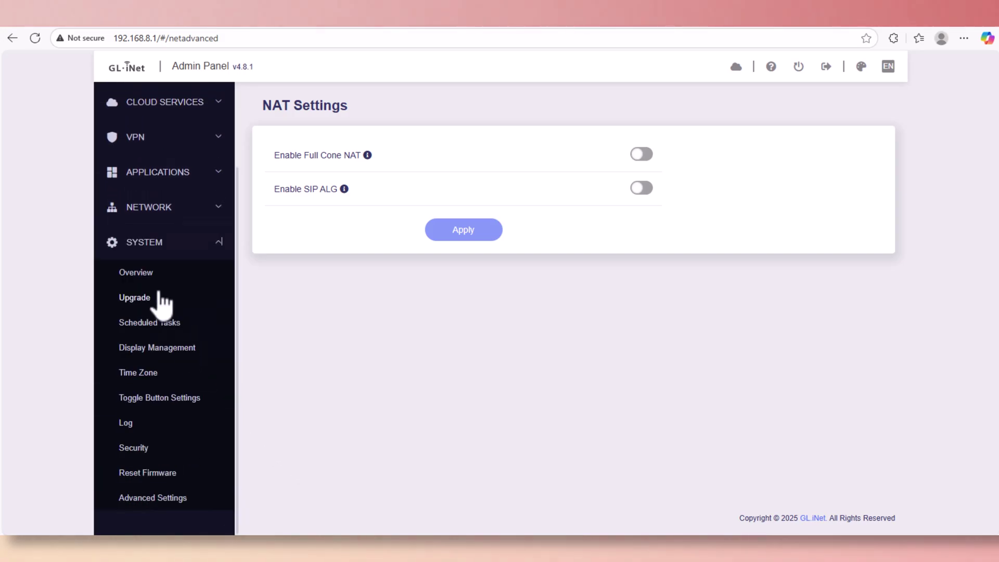
Check the system Overview and the Upgrade page's Local and Online Upgrade tabs.
left_click(146, 275)
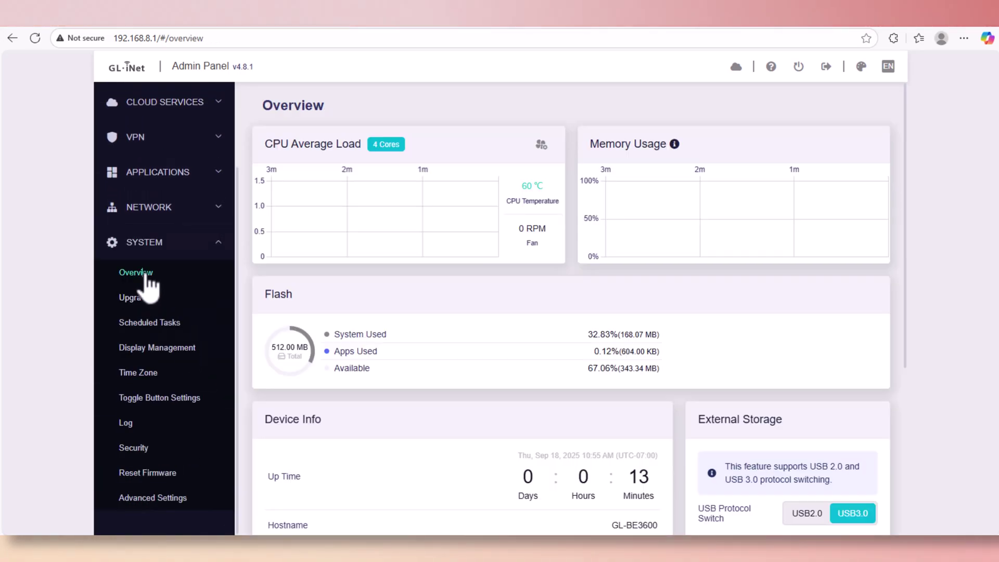
scroll(475, 367, "down", 5)
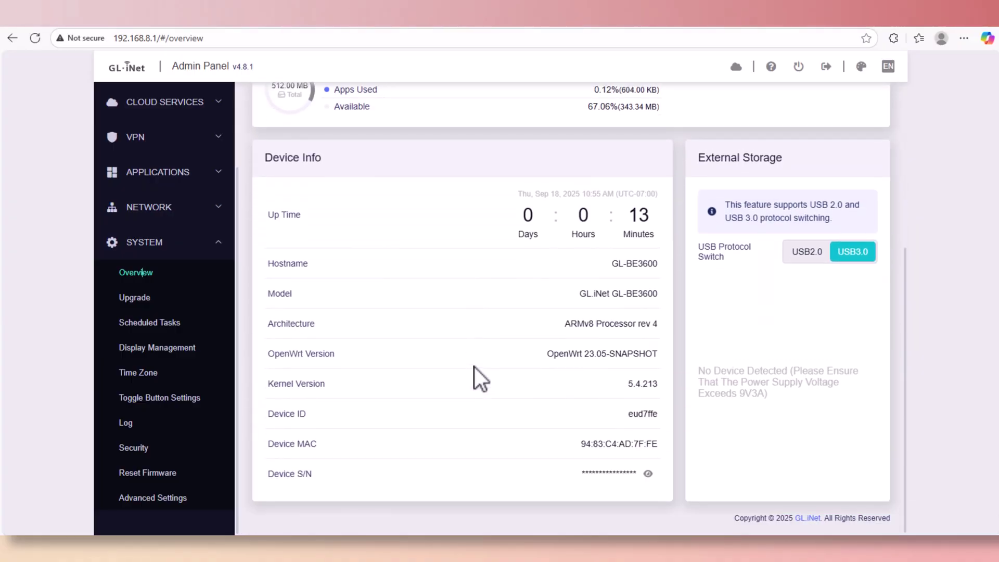
left_click(134, 300)
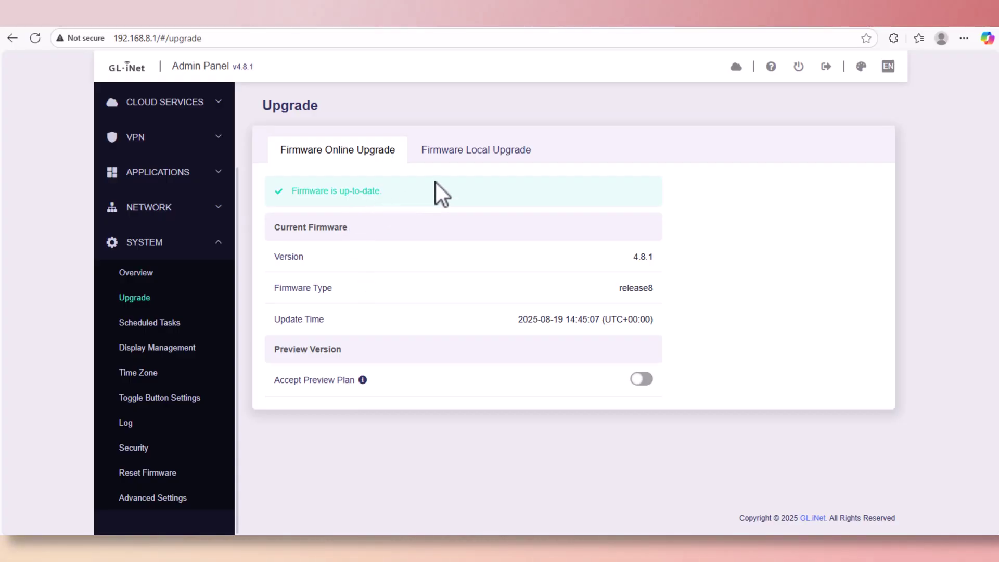
left_click(460, 152)
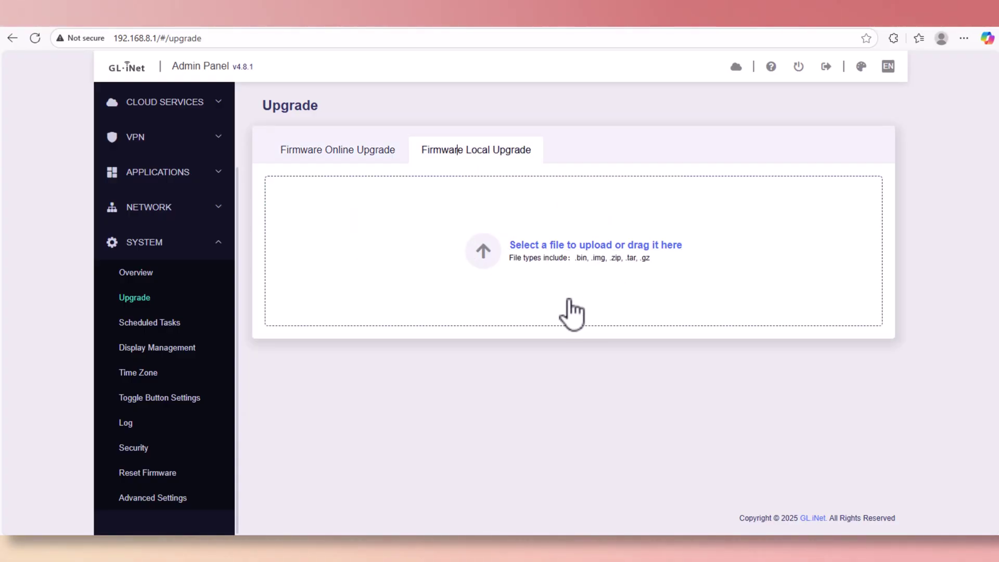
left_click(359, 152)
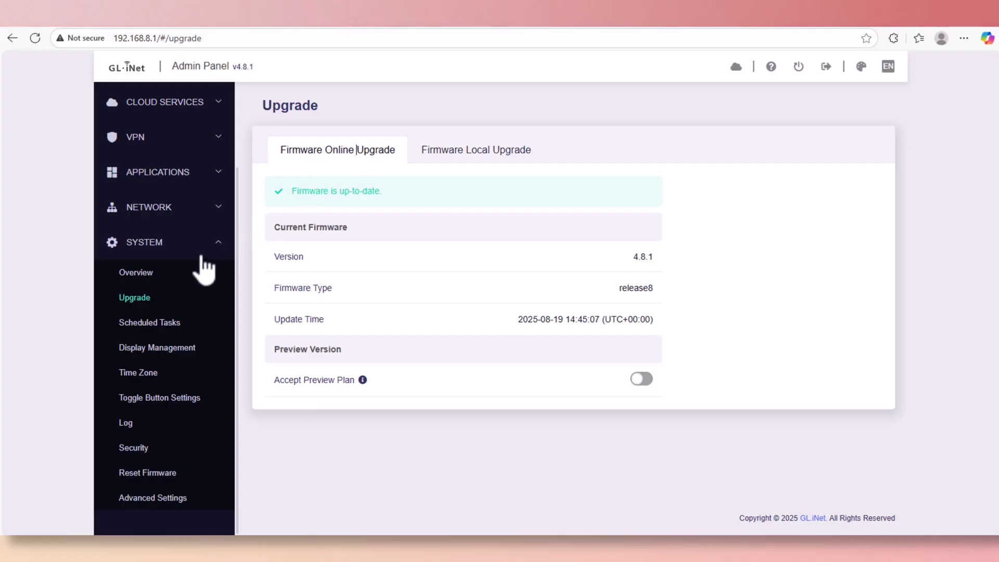
Scroll through Scheduled Tasks, with LCD display, reboot and Wi-Fi schedules disabled.
left_click(167, 323)
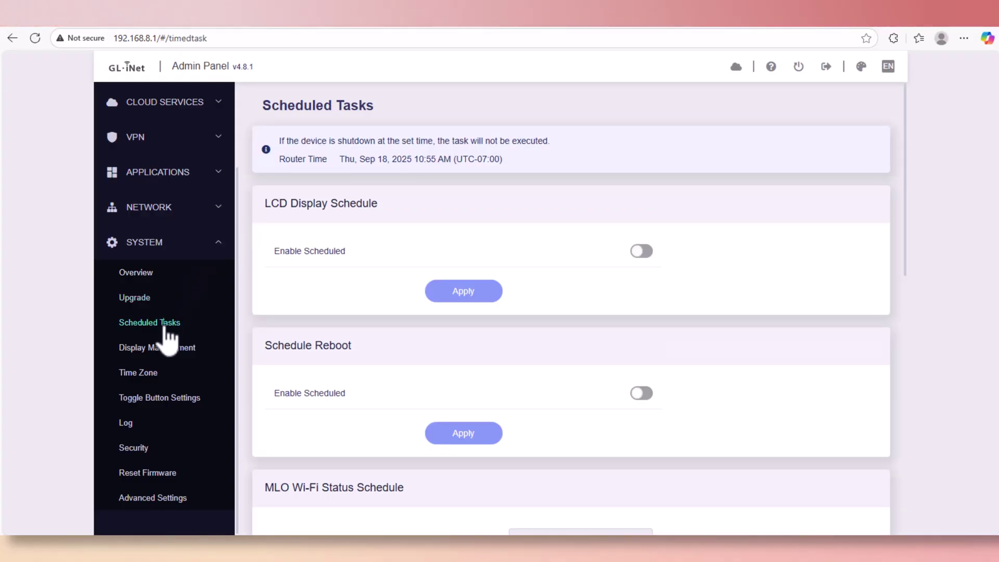
scroll(326, 300, "down", 5)
scroll(326, 300, "down", 5)
scroll(327, 300, "down", 1)
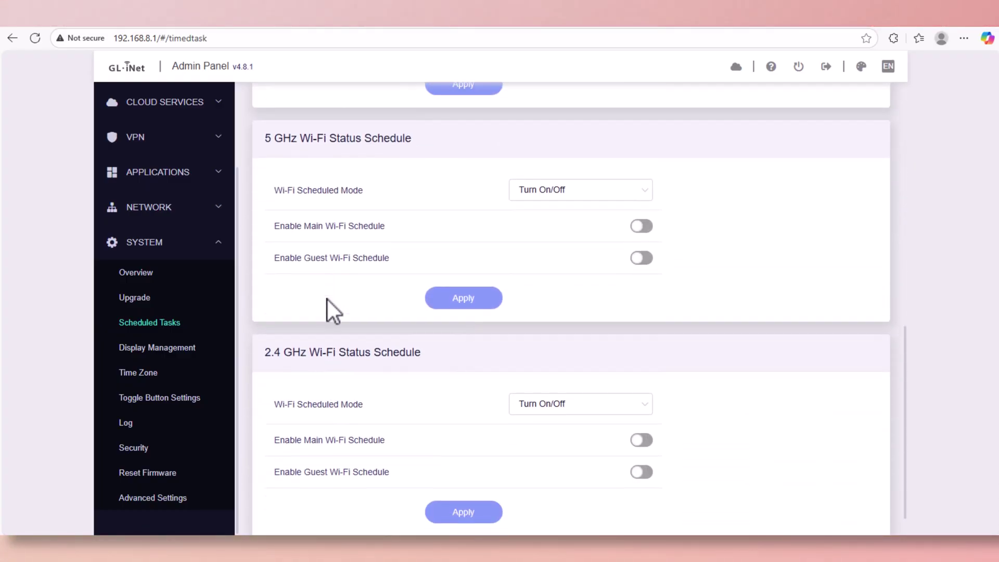
scroll(327, 299, "down", 1)
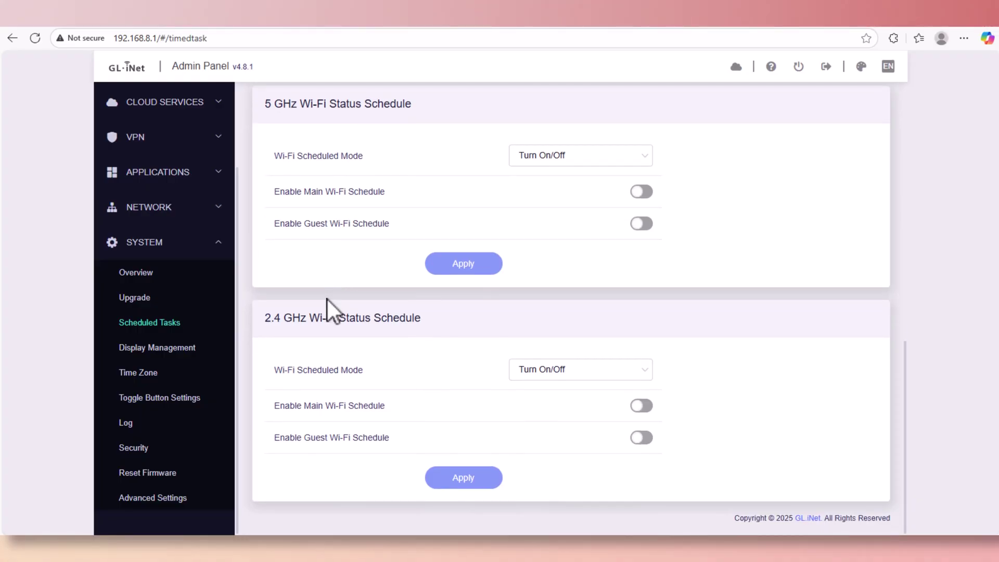
scroll(327, 299, "up", 6)
scroll(327, 299, "up", 3)
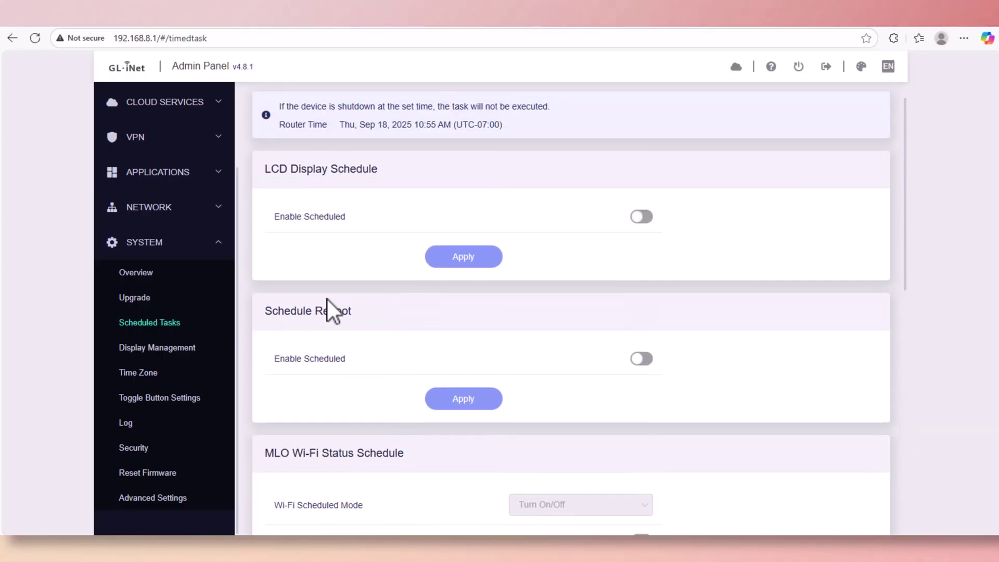
Visit Display Management and Time Zone, leaving the toggle button set to No Function.
left_click(147, 348)
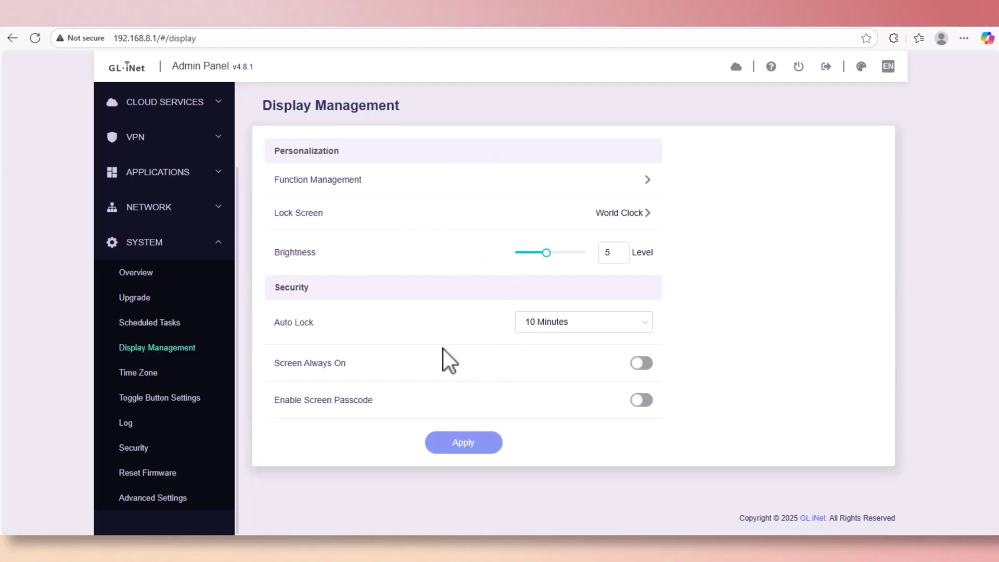
left_click(164, 382)
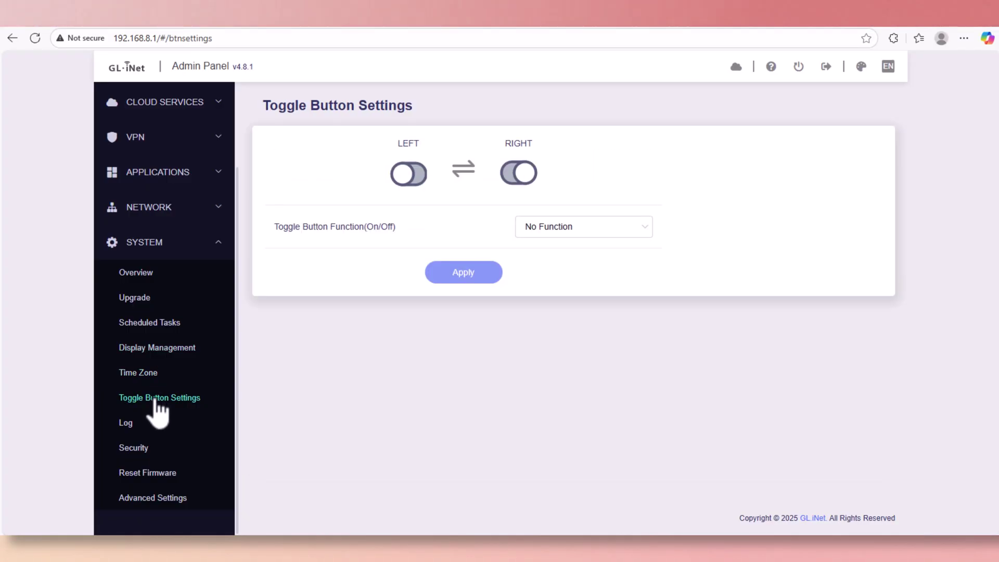
left_click(644, 232)
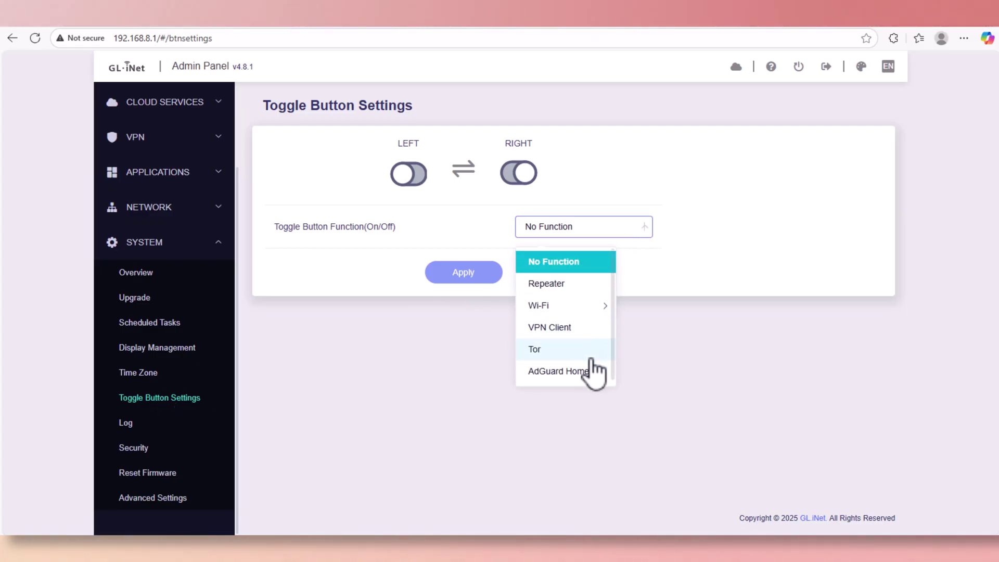
left_click(642, 198)
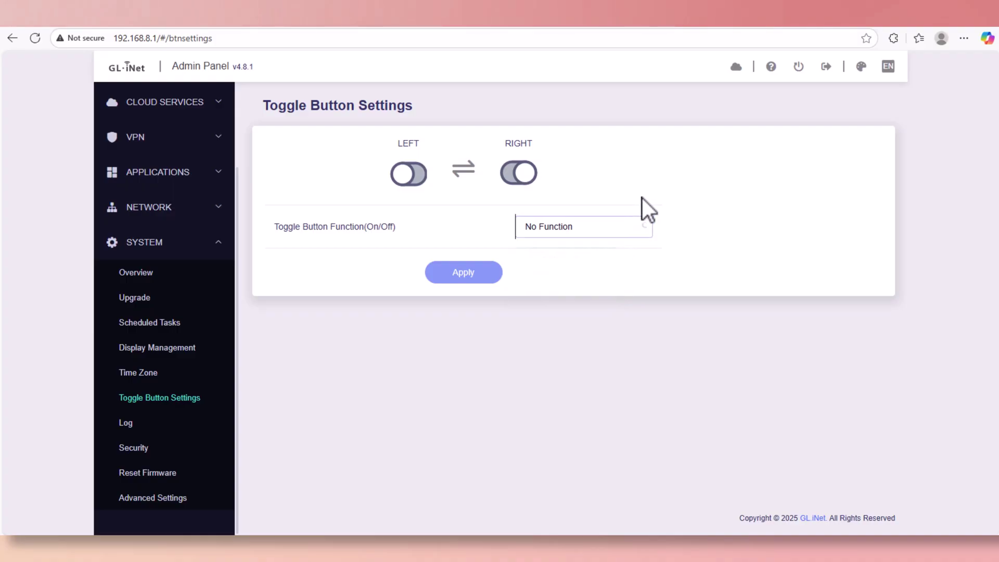
Browse the Log and Security pages, ending on the Reset Firmware page.
left_click(136, 424)
left_click(142, 447)
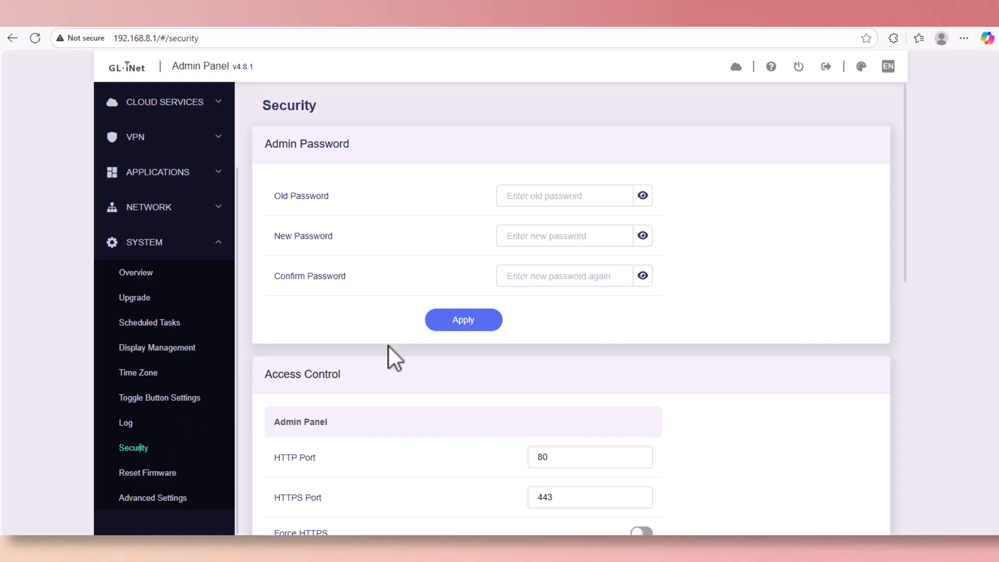
scroll(378, 414, "down", 4)
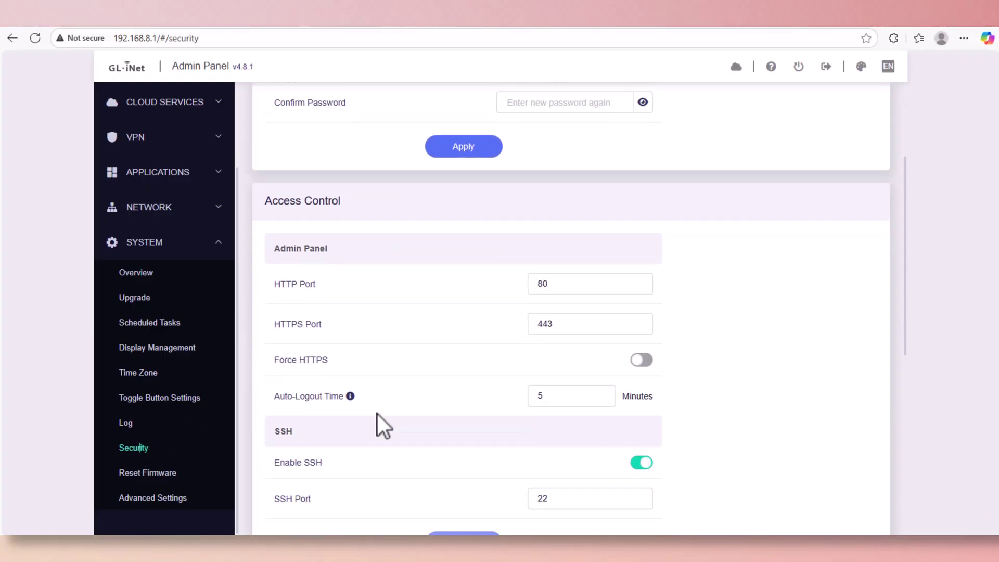
scroll(377, 414, "down", 7)
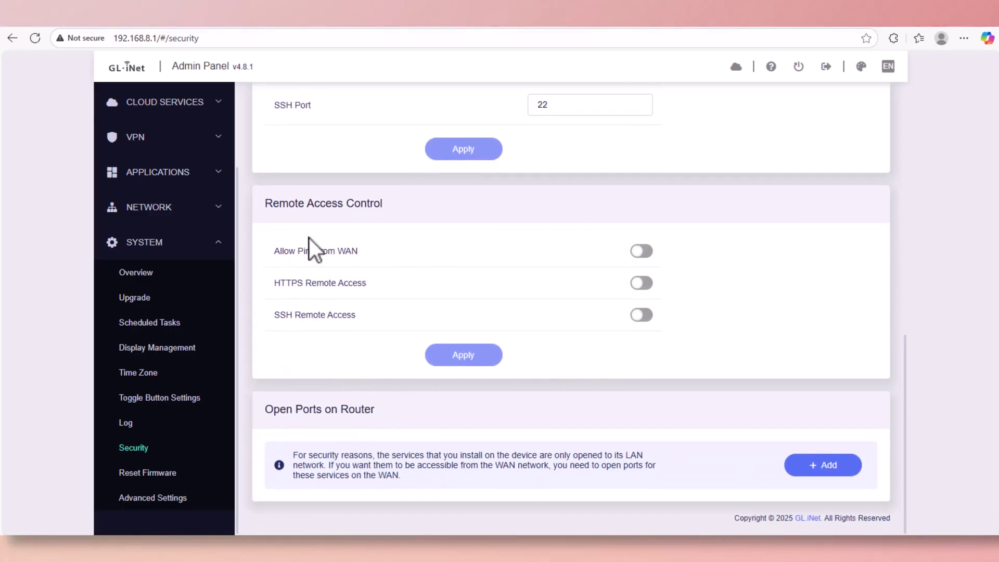
left_click(156, 474)
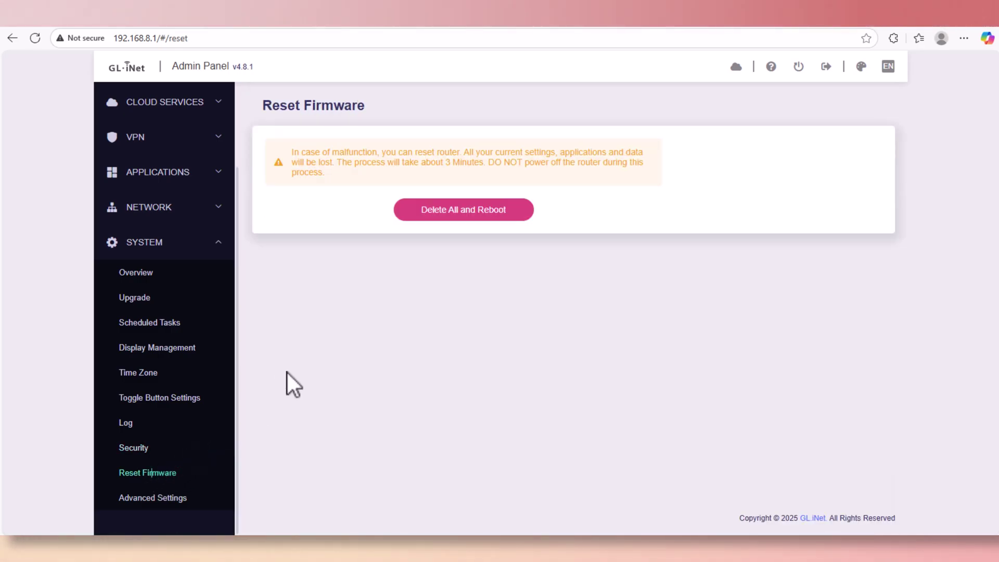
Install LuCI from Advanced Settings and log in with the root password.
left_click(174, 498)
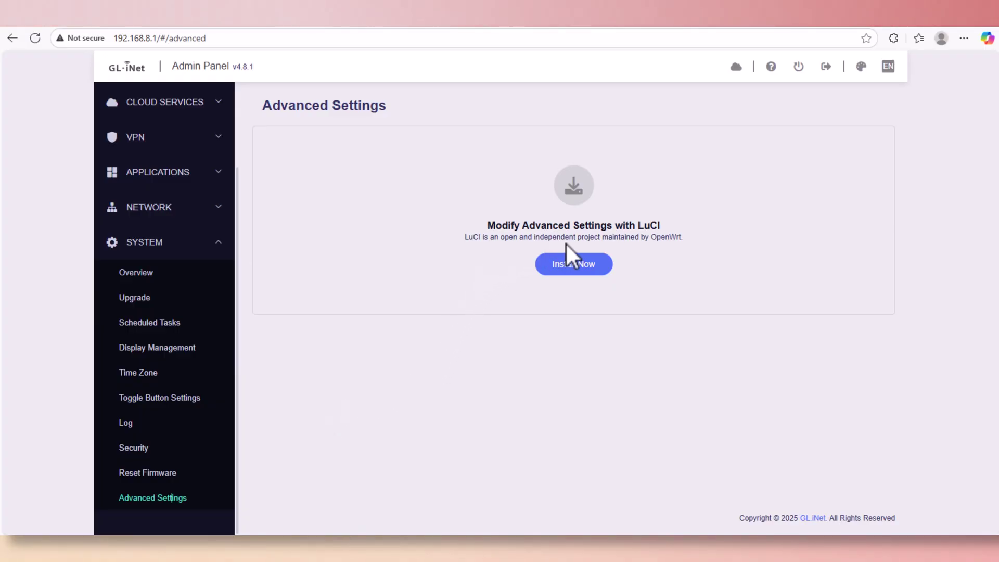
left_click(586, 264)
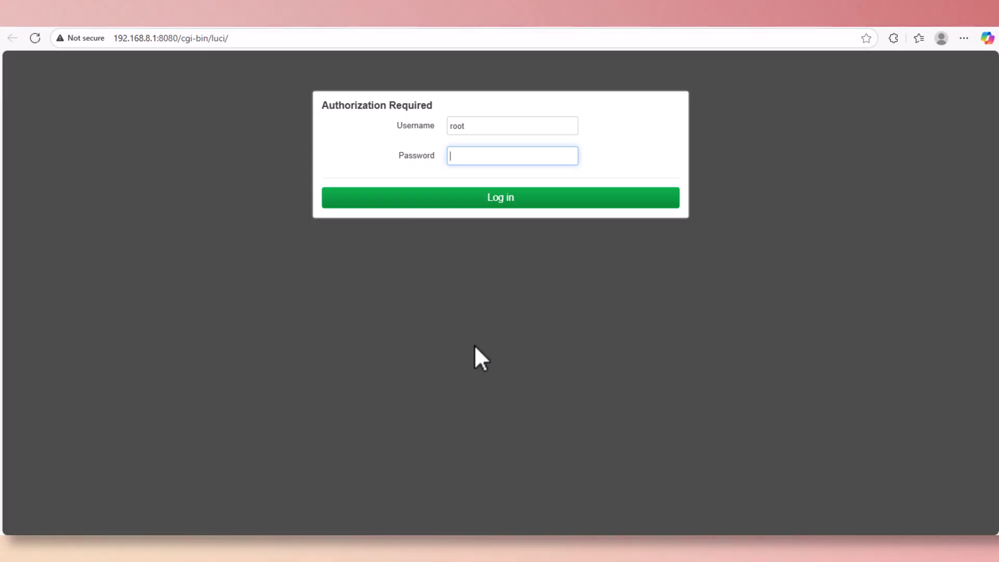
type("•••")
key("Return")
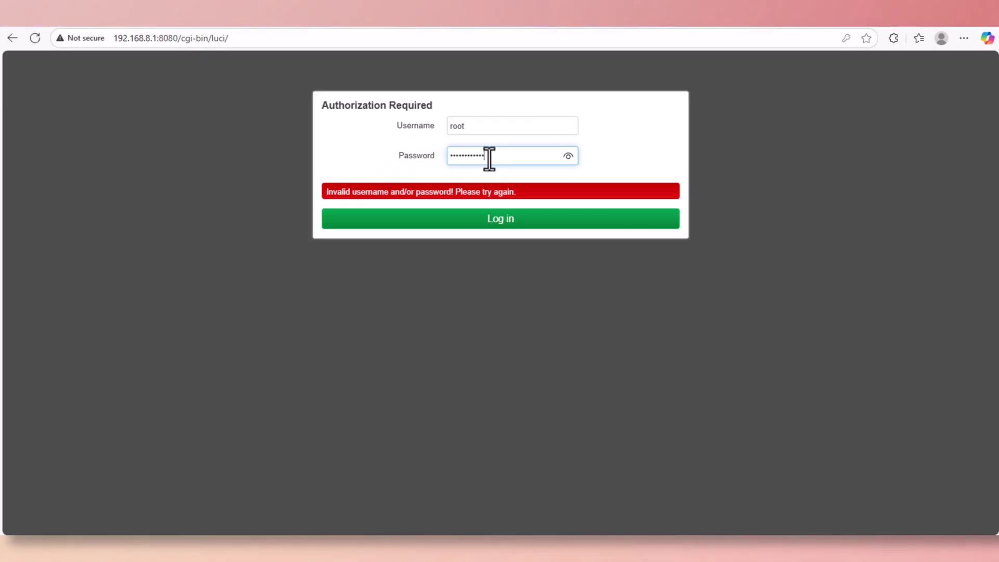
key("Return")
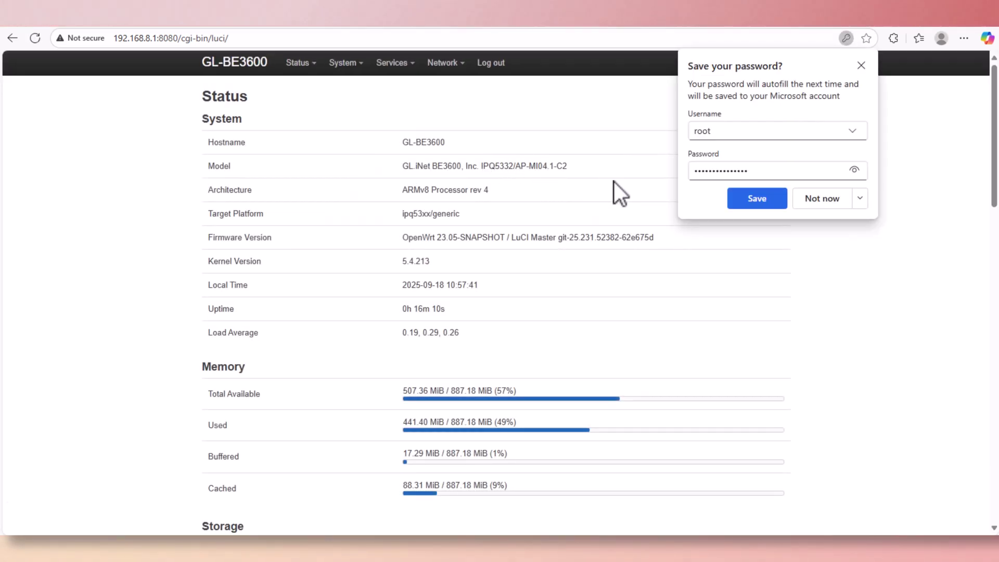
Decline saving the browser password, then view LuCI's Status overview and Routing pages.
left_click(861, 65)
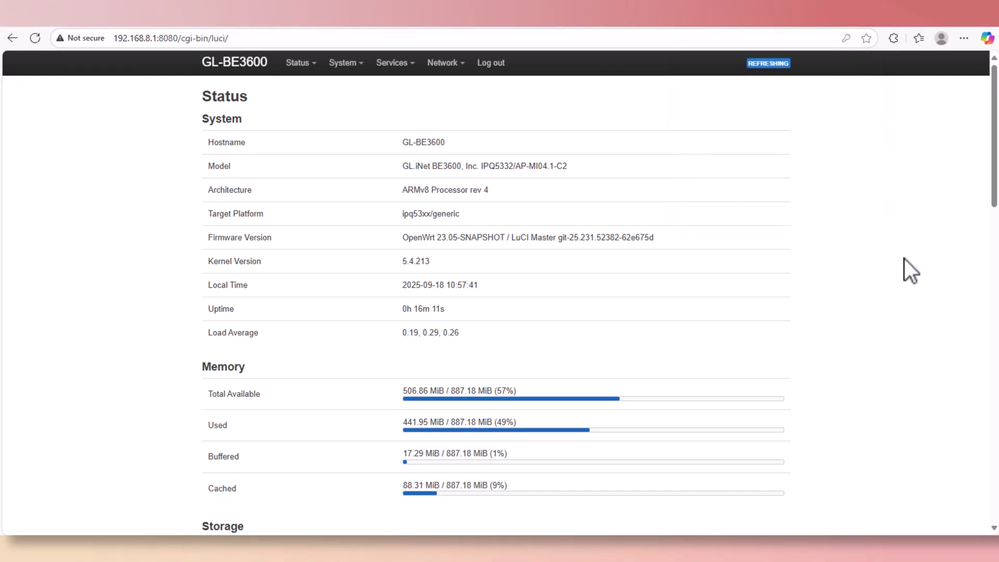
scroll(905, 266, "down", 7)
scroll(907, 278, "down", 9)
scroll(907, 279, "up", 15)
left_click(311, 87)
left_click(305, 103)
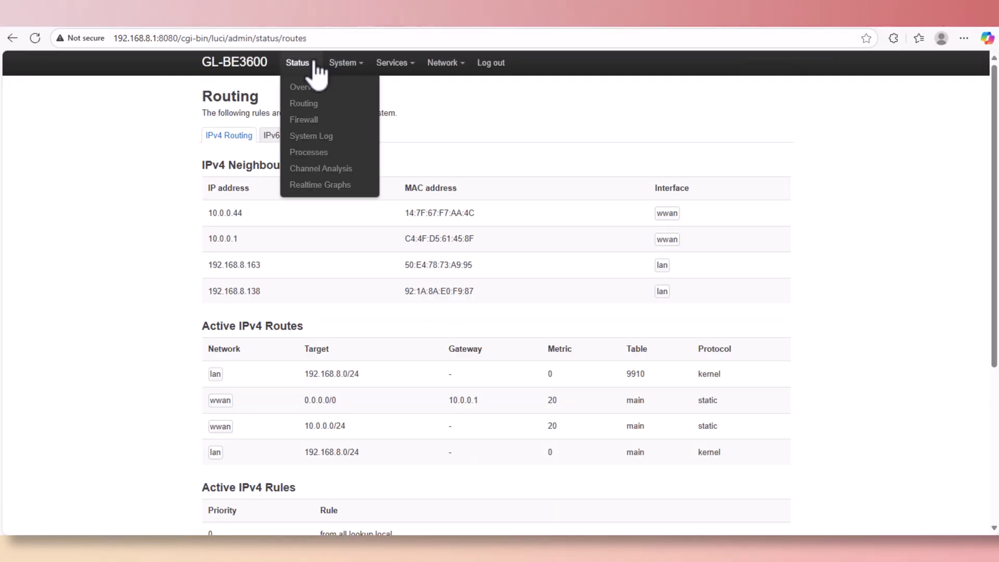
View LuCI's System, UPnP and network Interfaces pages, then return to the GL.iNet tab.
mouse_move(352, 67)
left_click(343, 87)
left_click(392, 87)
mouse_move(448, 65)
left_click(452, 87)
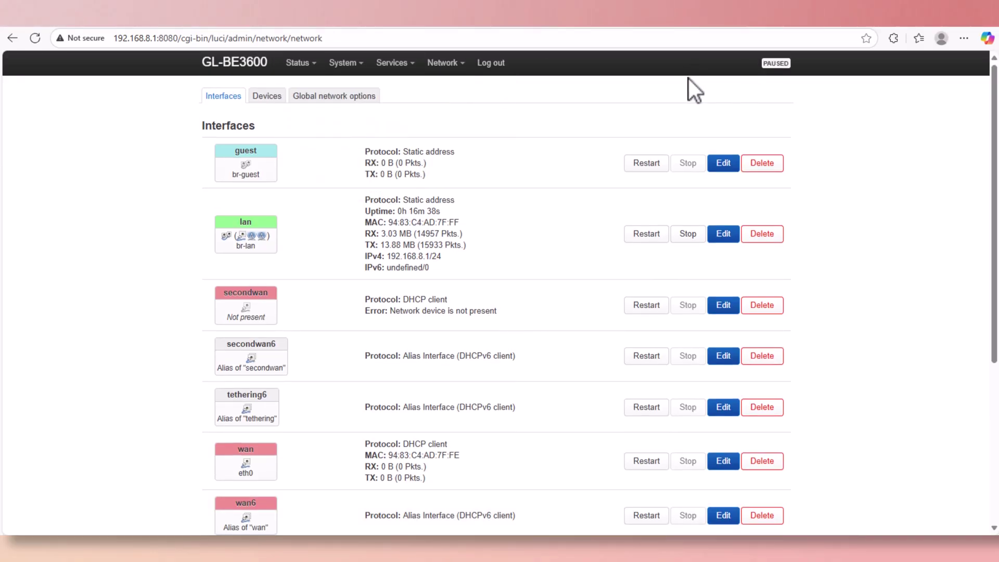
left_click(672, 27)
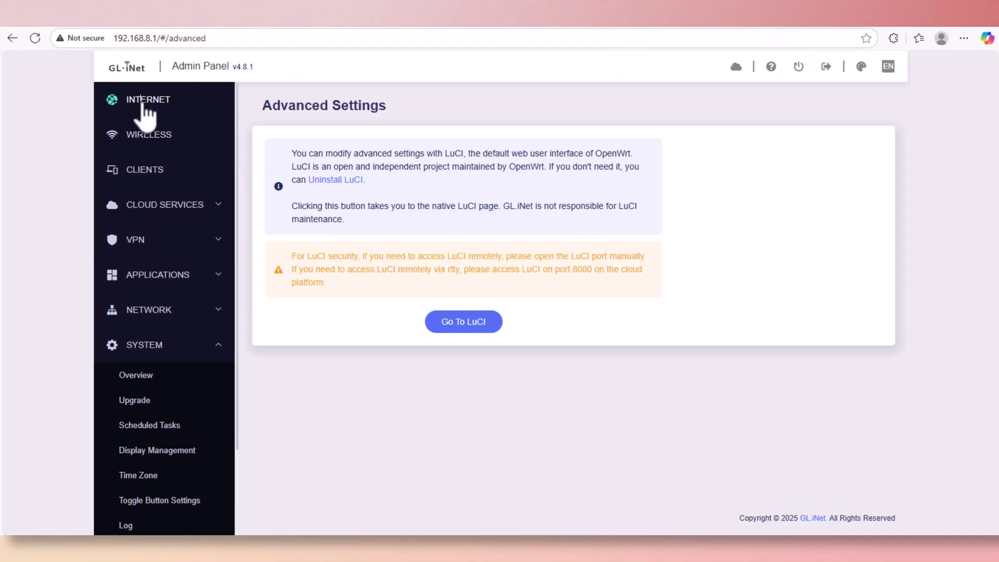
Show the Internet page with the repeater connected to 5G NETWIMAX at 10.0.0.88.
left_click(165, 104)
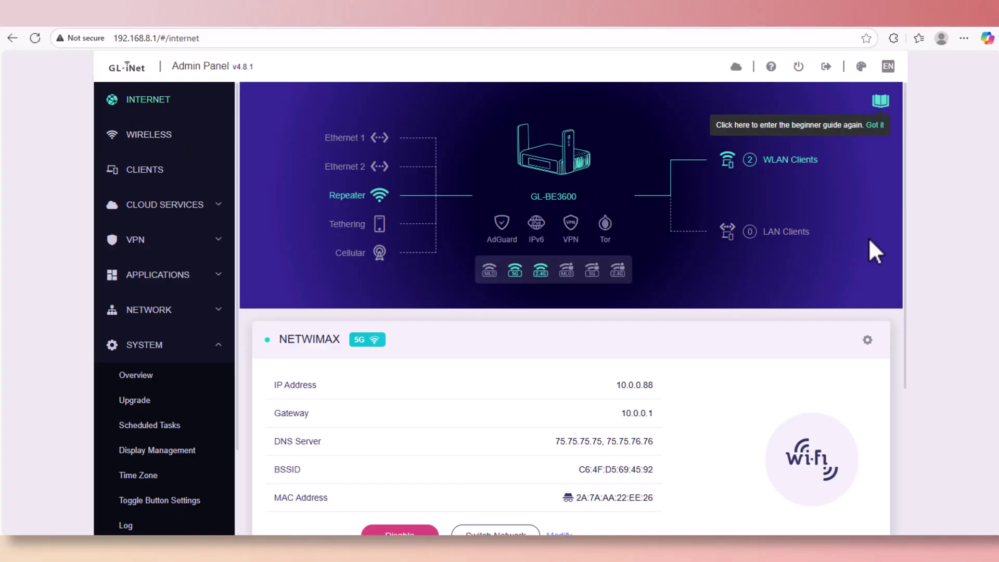